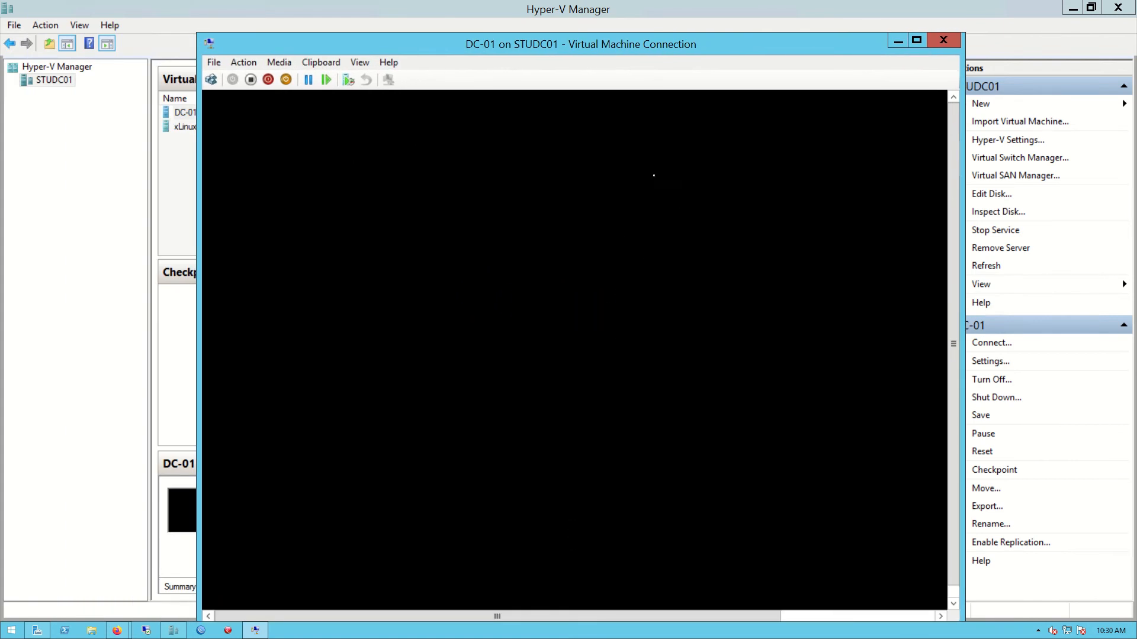
Sign in to DC-01 as Administrator with the account password
left_click_drag(666, 41, 669, 18)
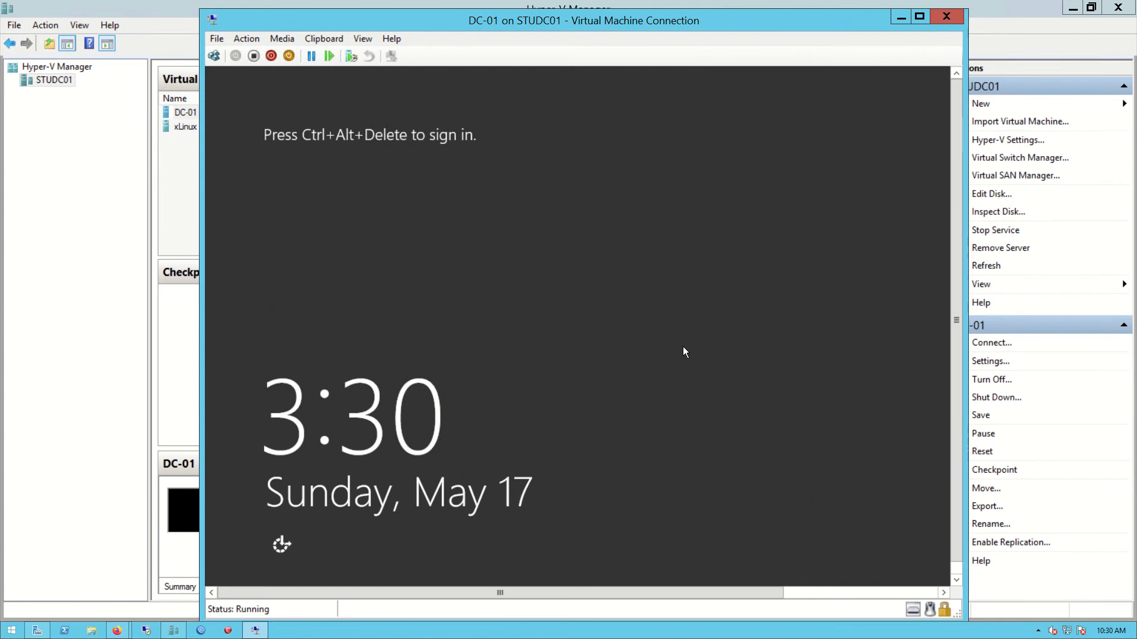
left_click(213, 56)
type("P")
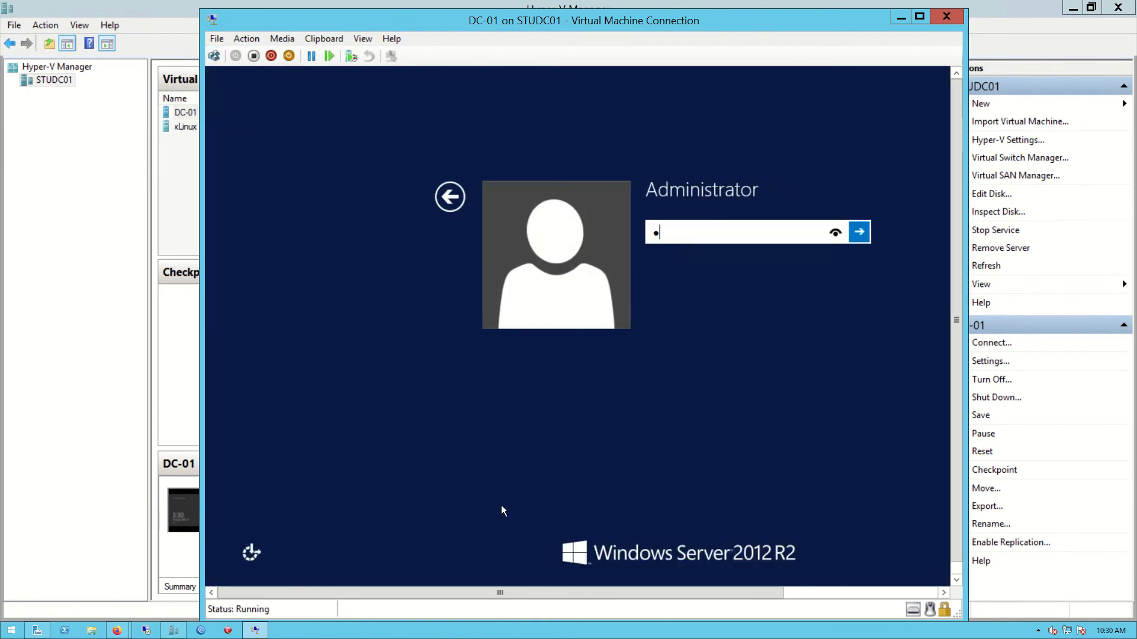
type("a$$w0rd1")
key("Return")
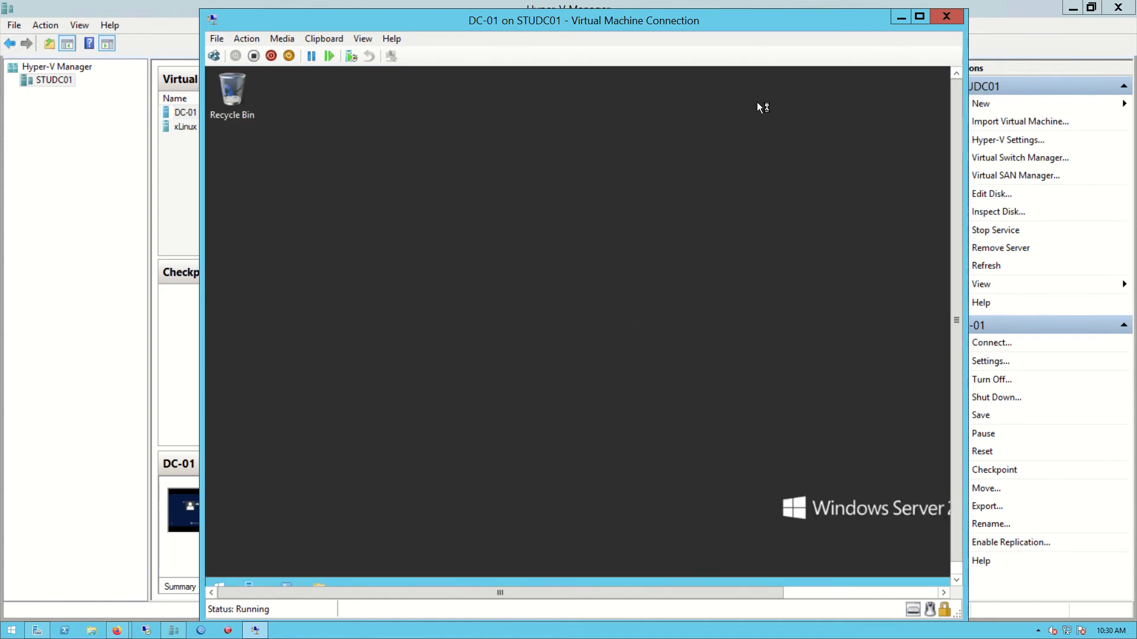
Switch the VM connection to full screen mode
double_click(783, 16)
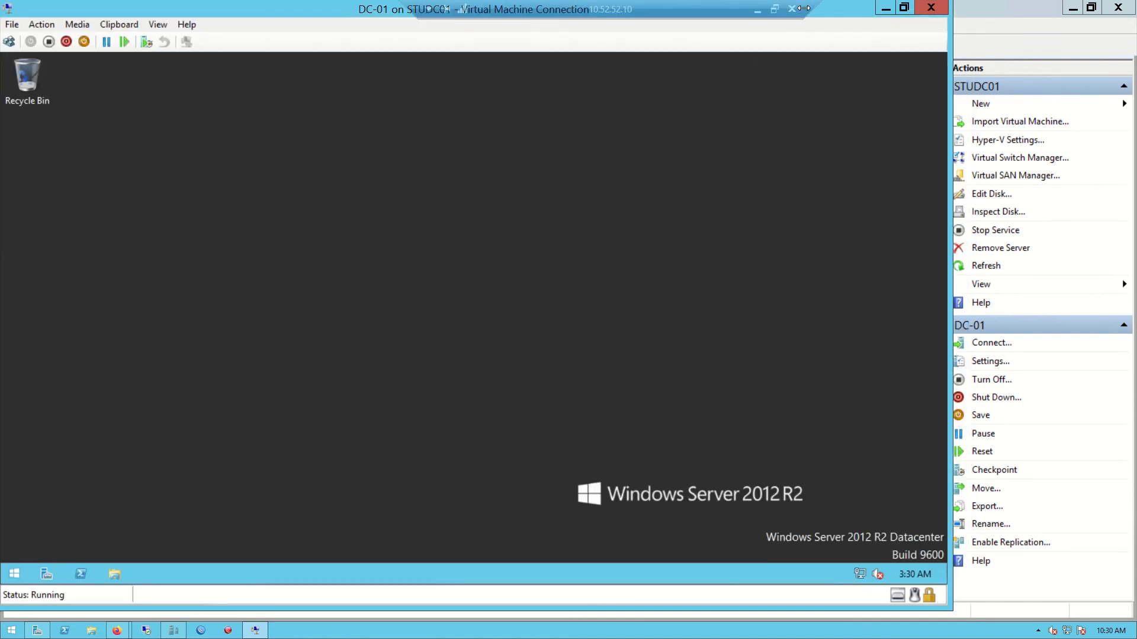
double_click(847, 16)
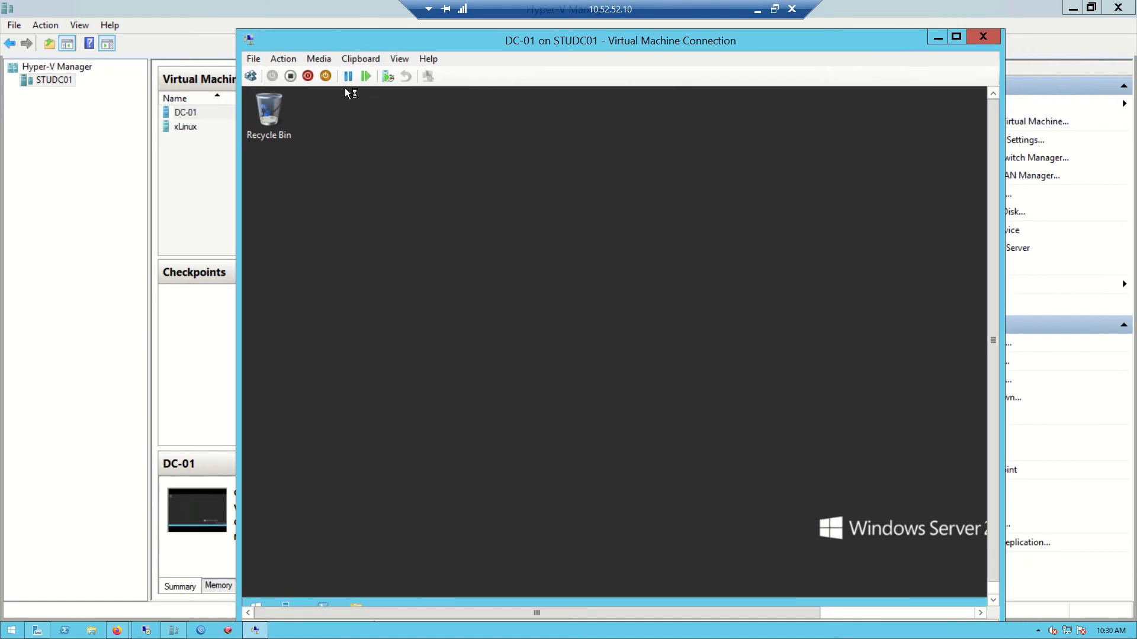
left_click(399, 59)
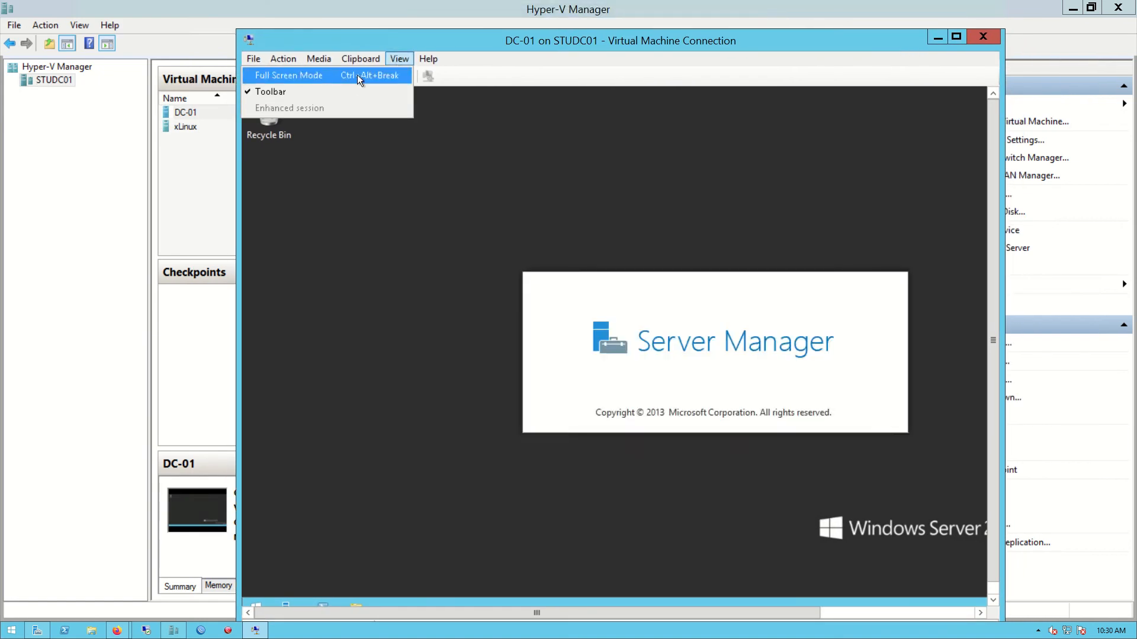
left_click(357, 75)
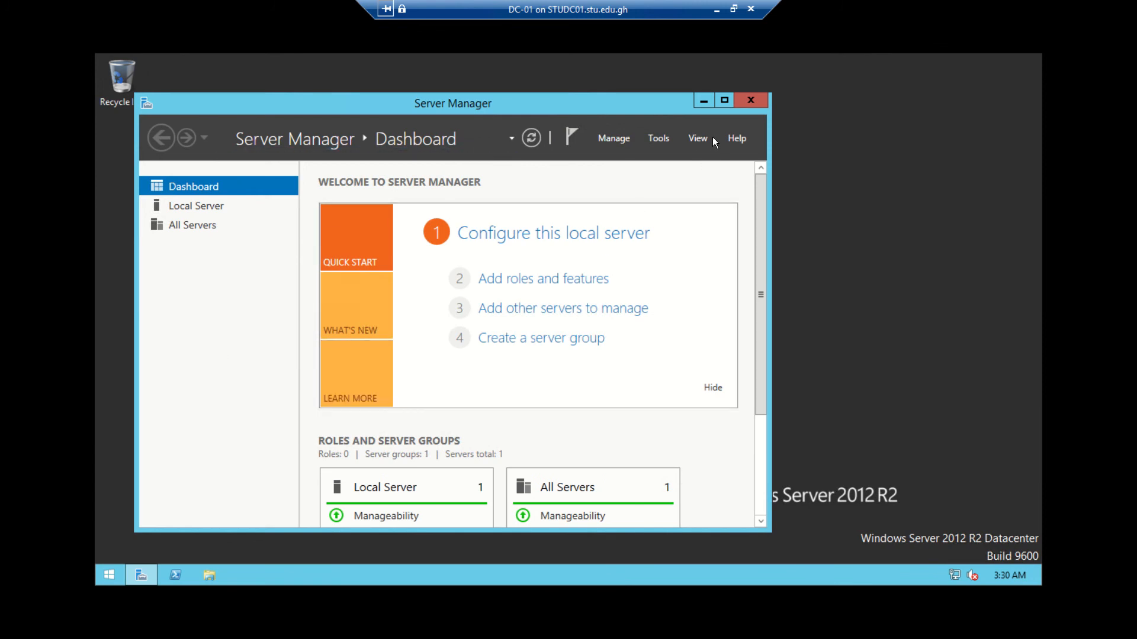
Maximize, close and relaunch Server Manager, then open its Manage menu
left_click(723, 99)
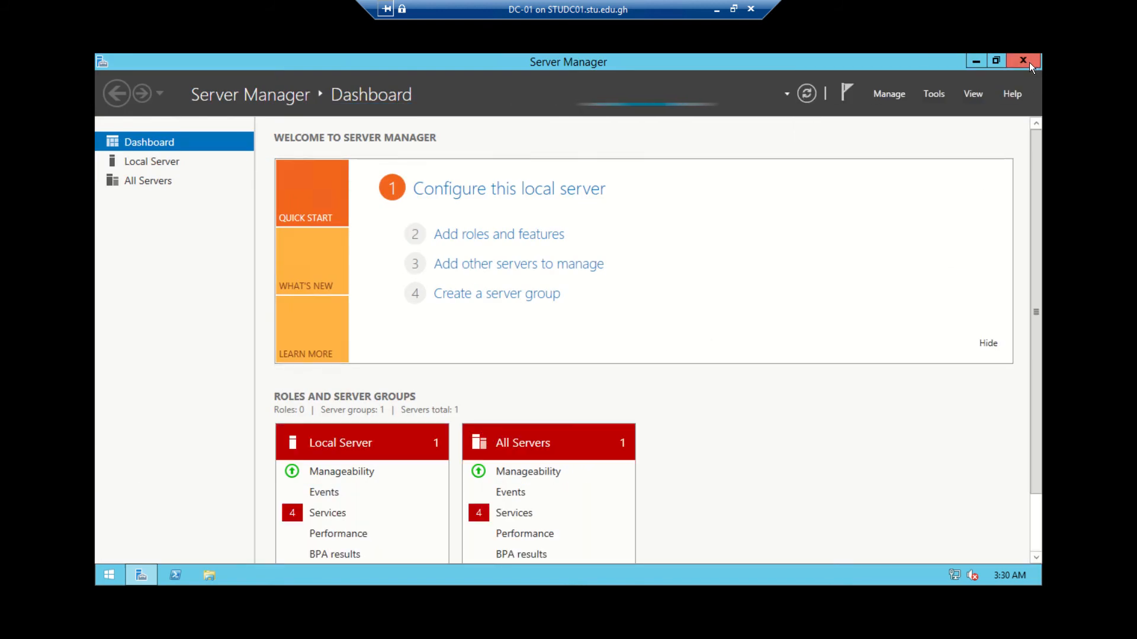
left_click(1019, 61)
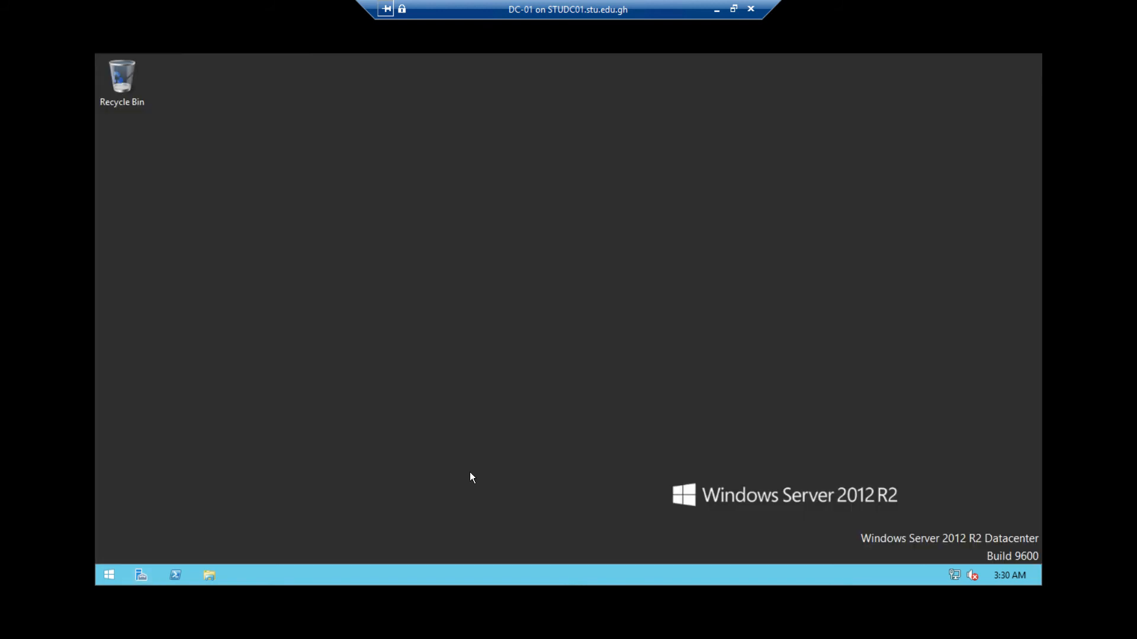
left_click(143, 576)
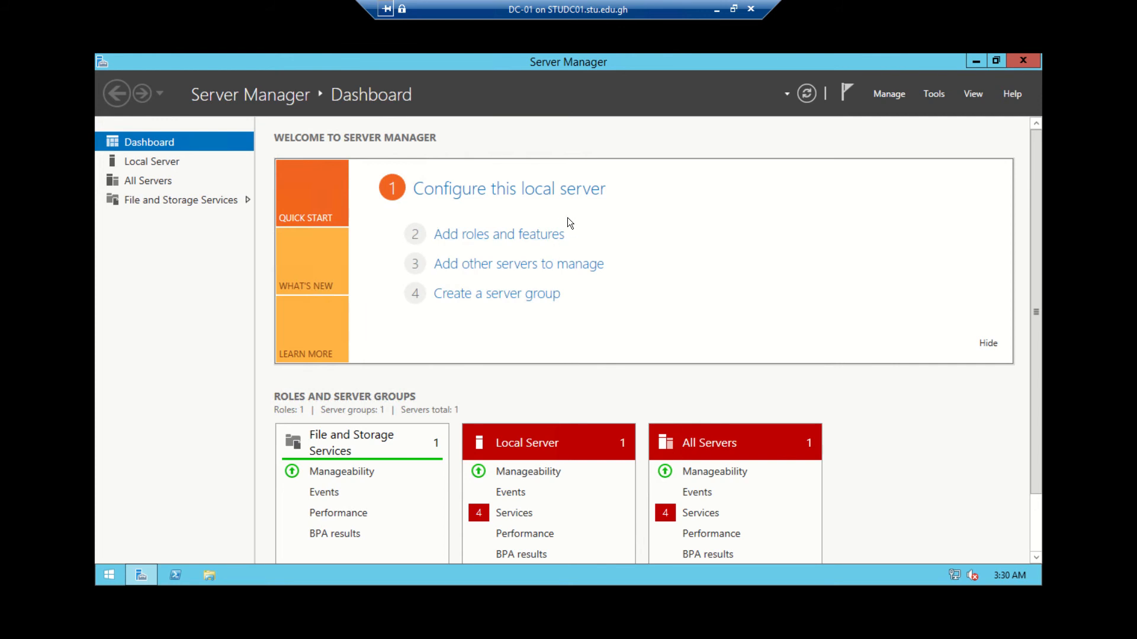
left_click(890, 96)
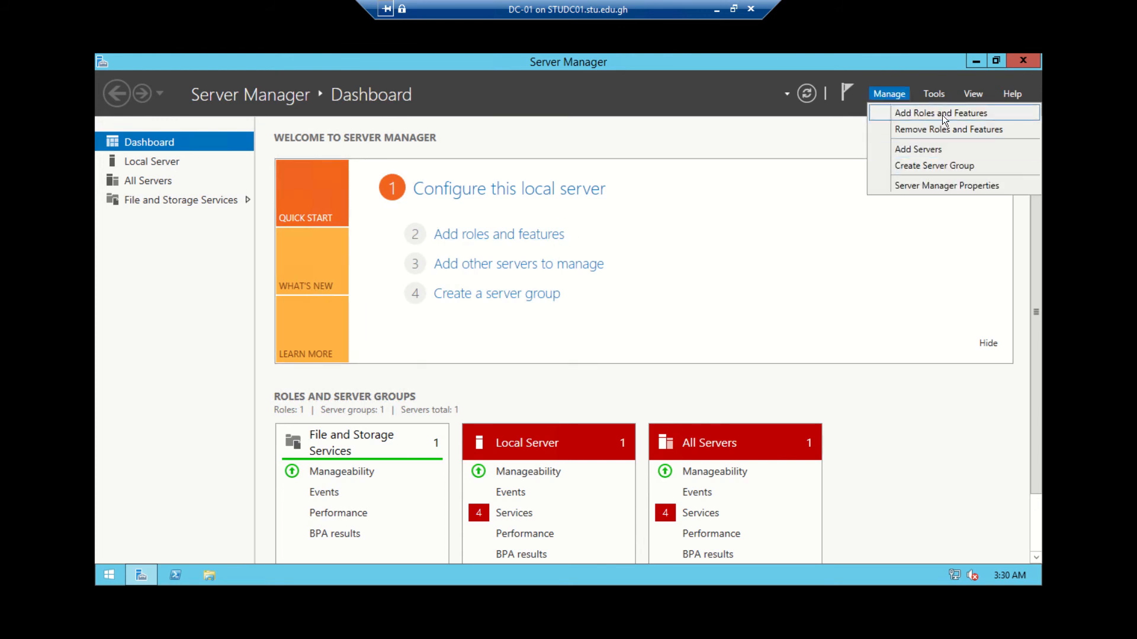
Start Add Roles and Features as a role-based installation targeting DC-001
left_click(971, 115)
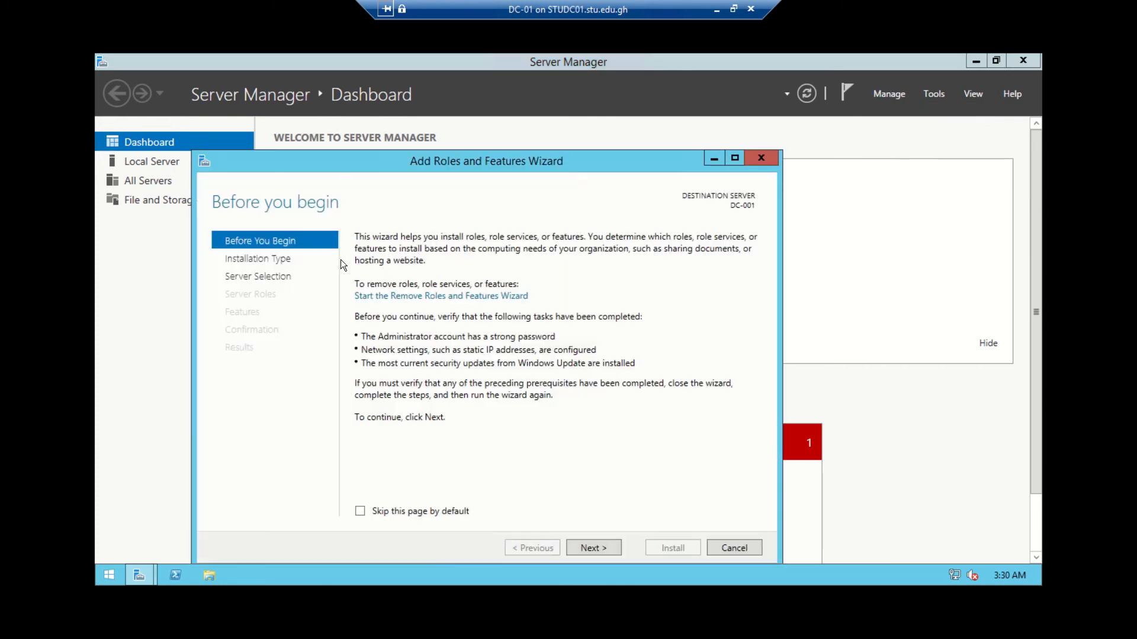
left_click_drag(539, 164, 660, 130)
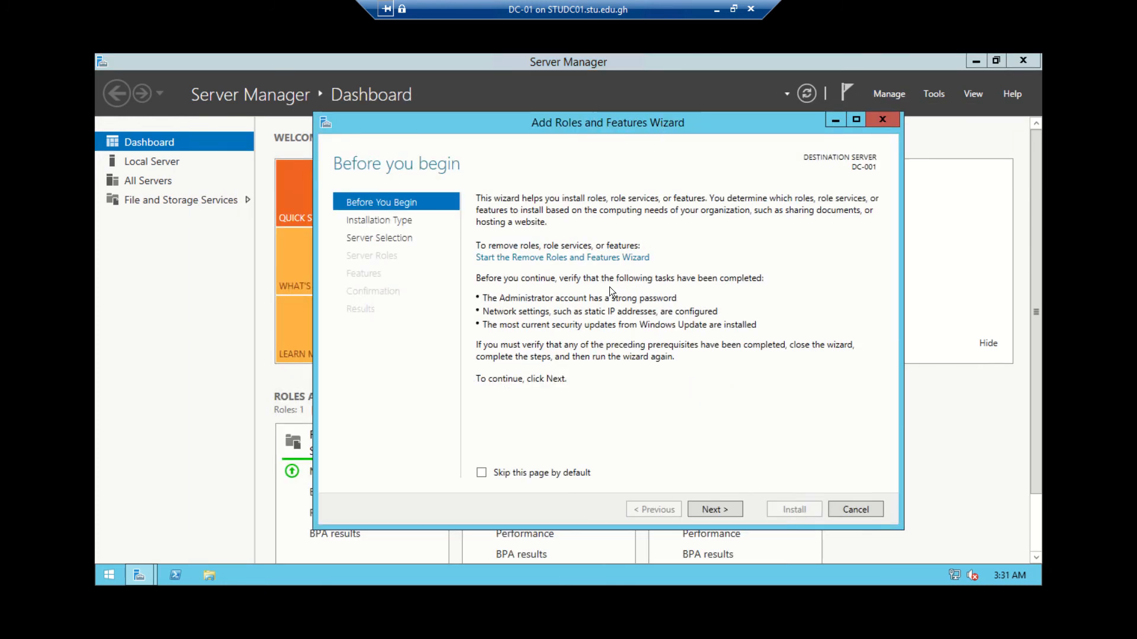
left_click(728, 509)
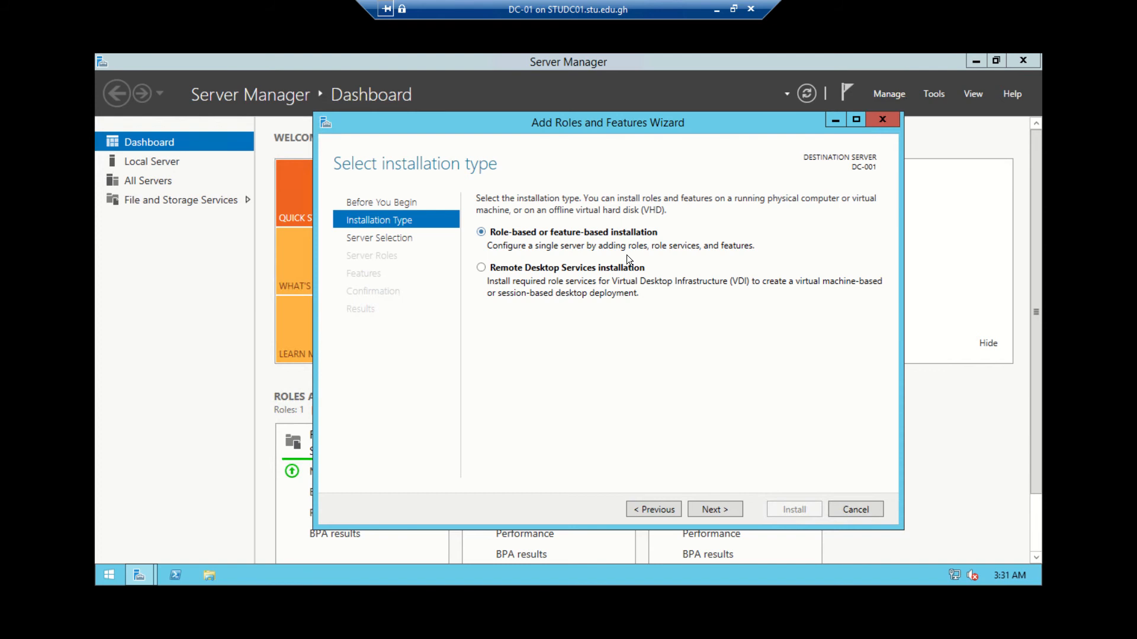
left_click(715, 509)
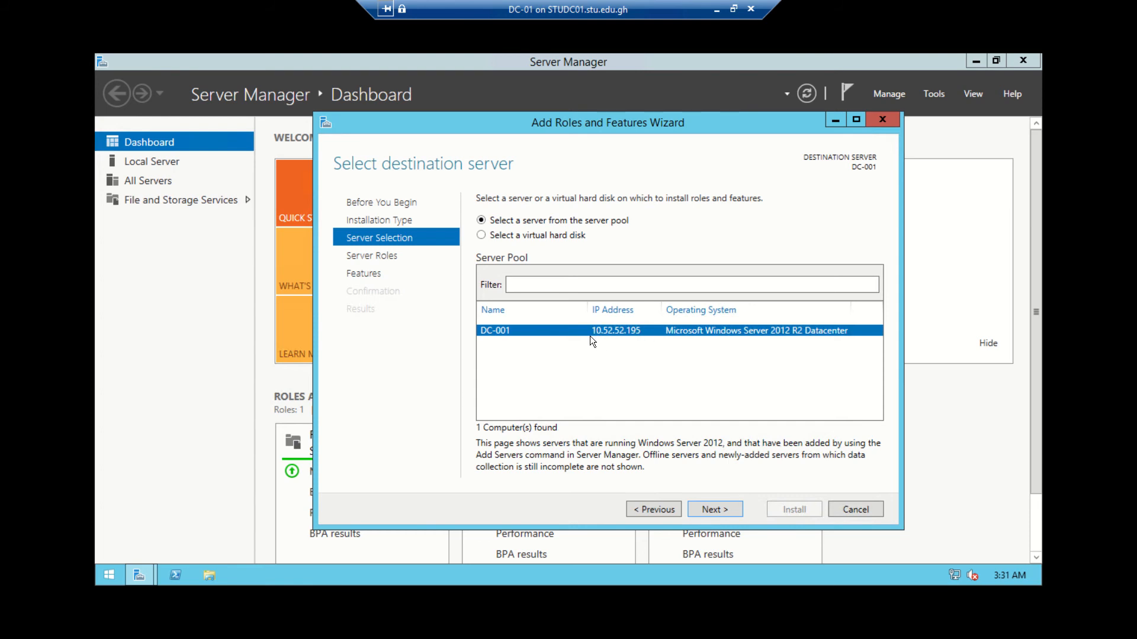
left_click(716, 510)
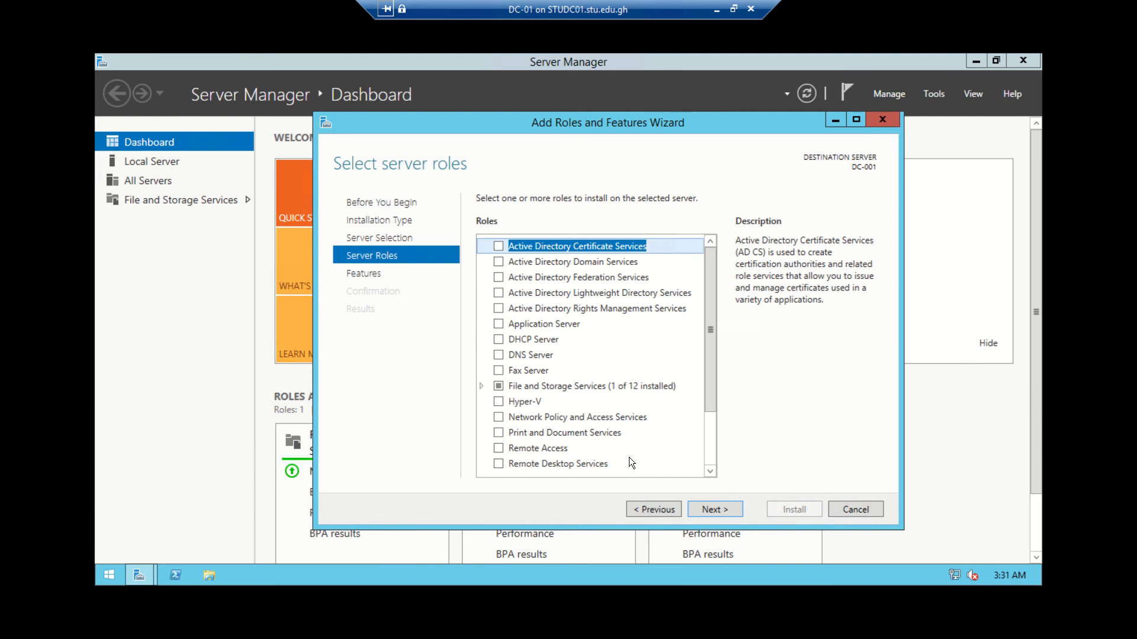
Tick Active Directory Domain Services with its management tools and advance to Features
left_click(498, 261)
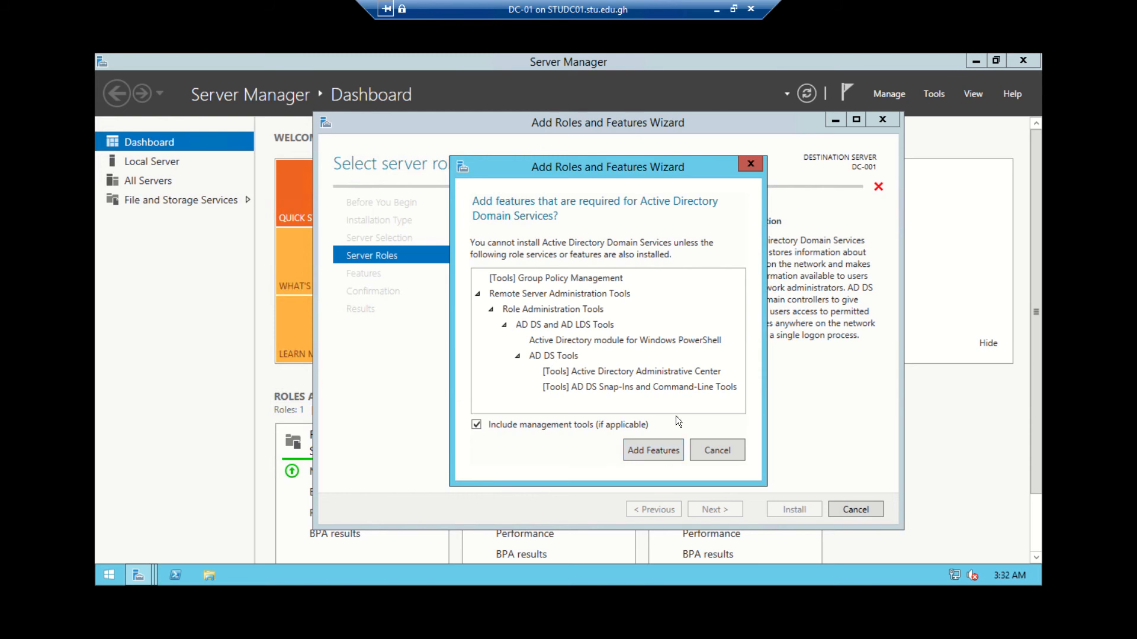
left_click(660, 454)
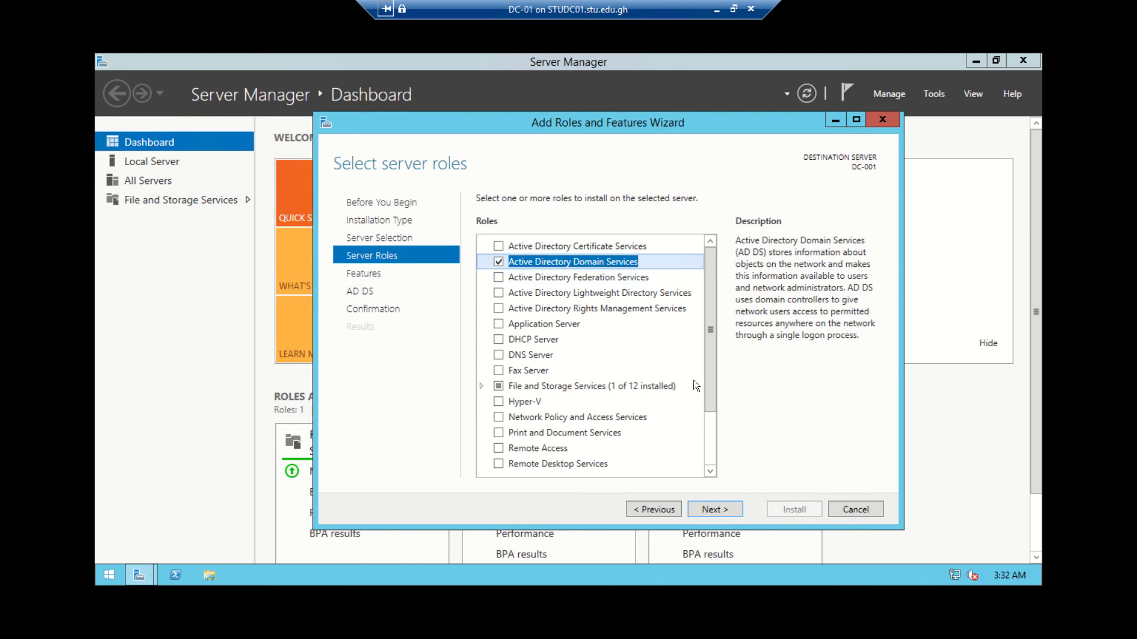
left_click(713, 511)
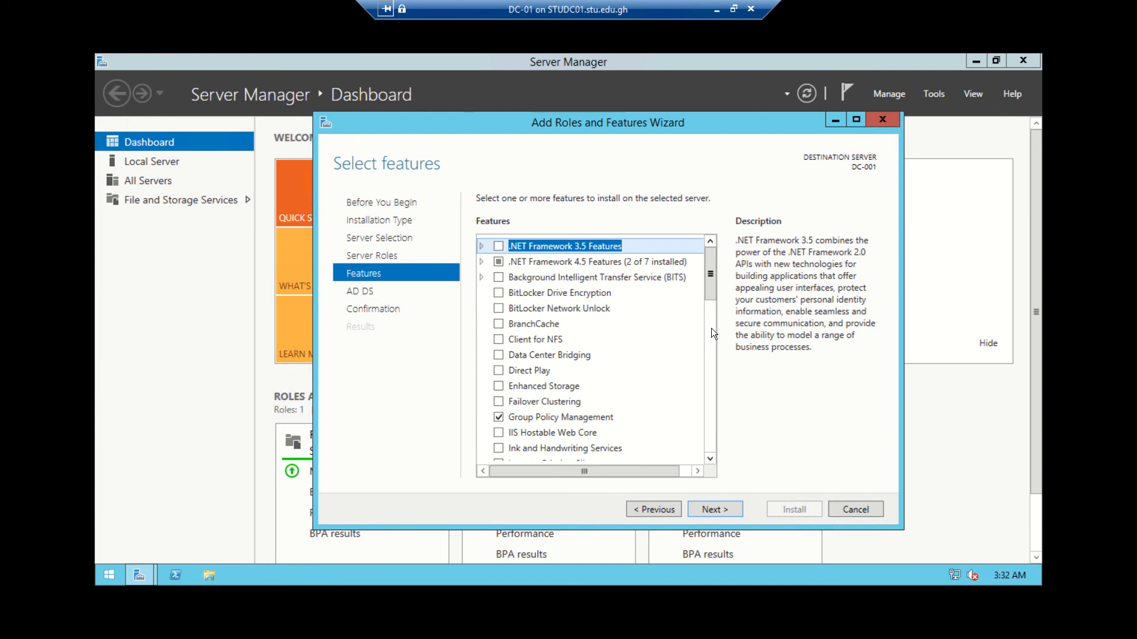
Pass the Features and AD DS pages and install AD DS on DC-001
left_click(714, 510)
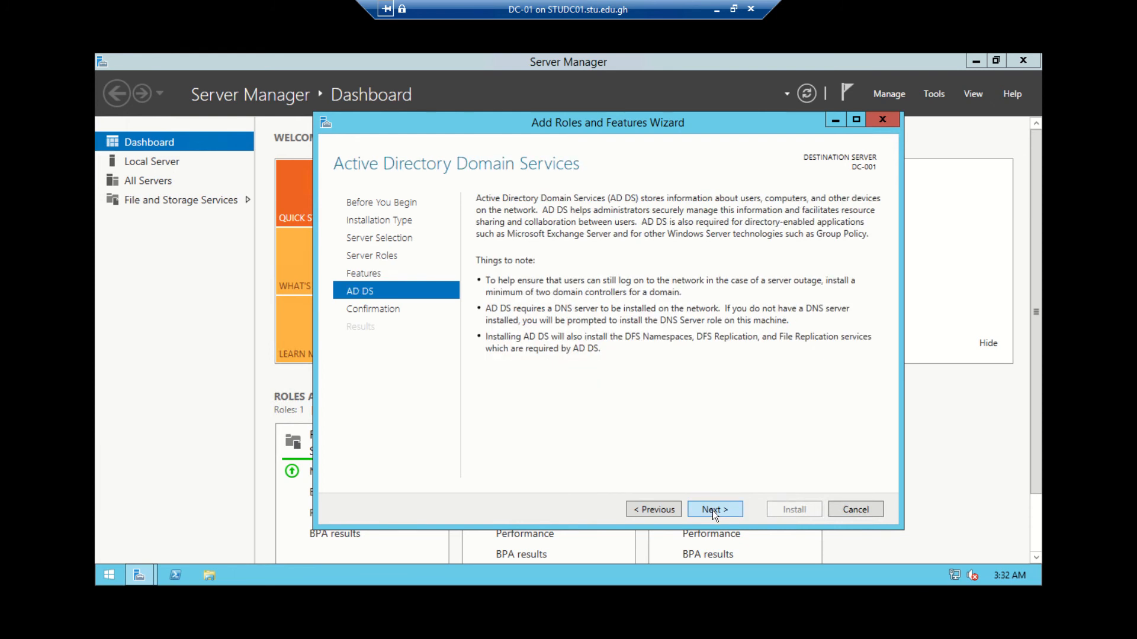
left_click(713, 510)
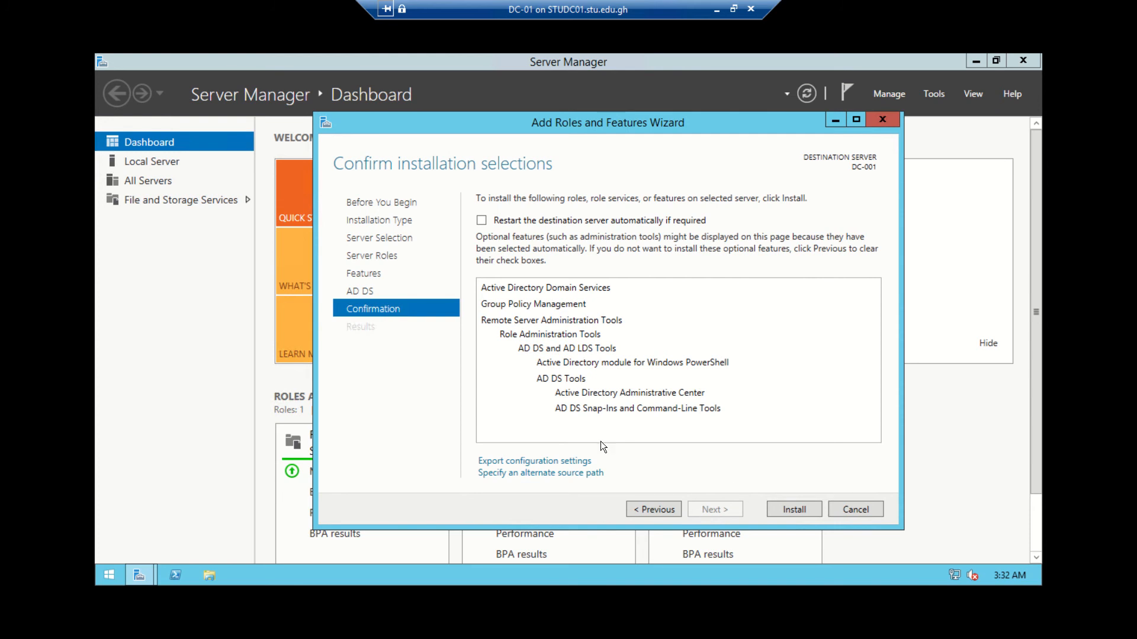
left_click(809, 509)
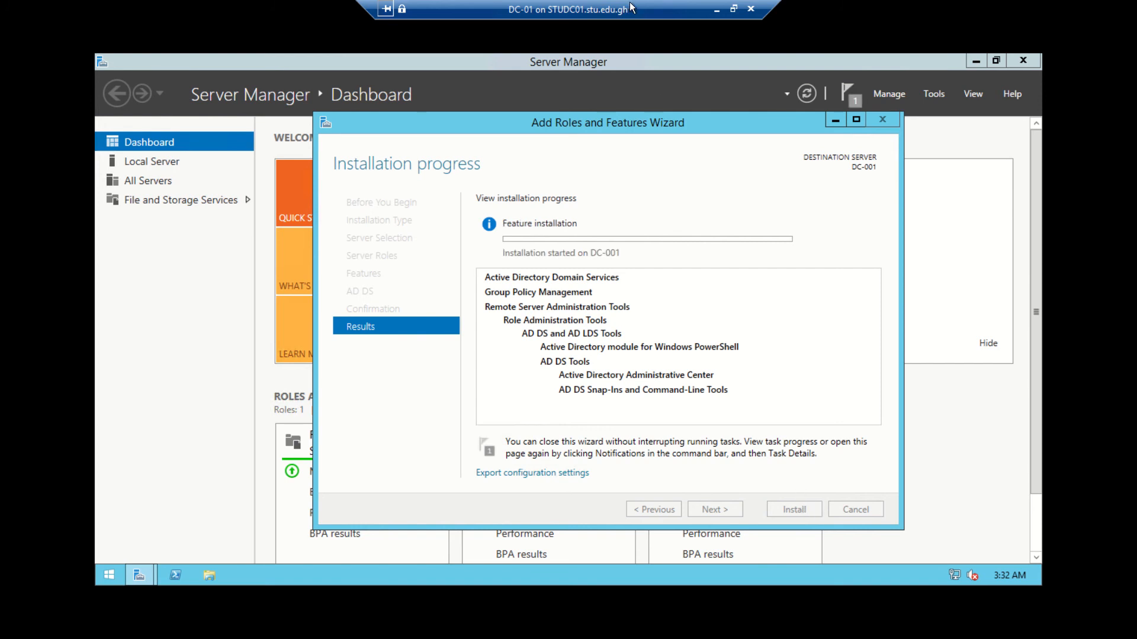
left_click_drag(631, 8, 914, 9)
mouse_move(577, 6)
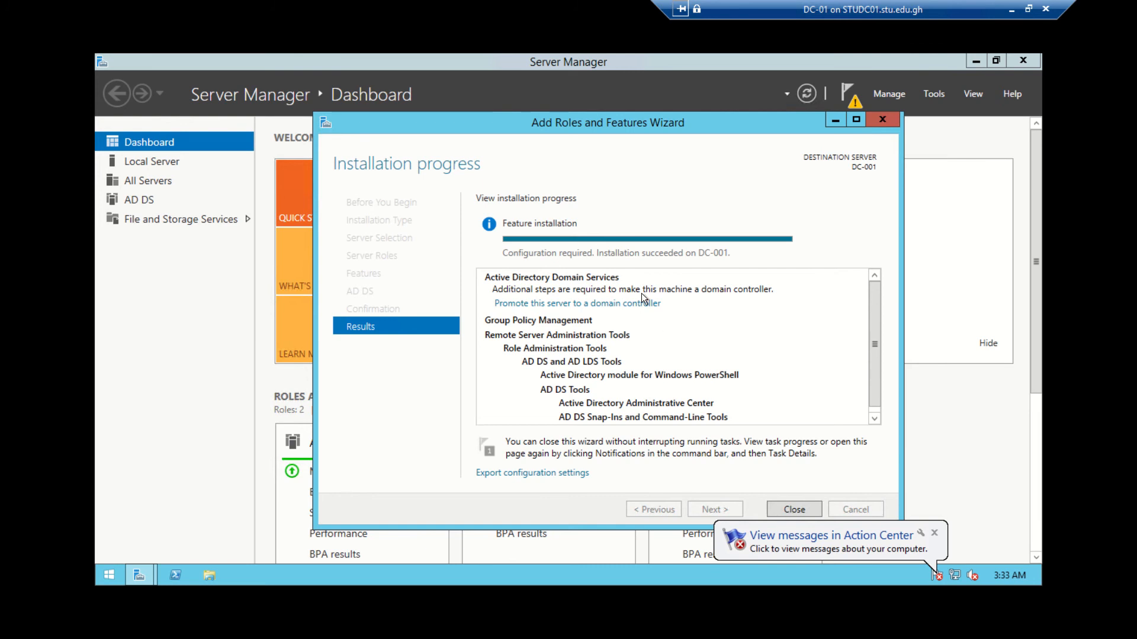
Close the installation wizard and choose 'Promote this server to a domain controller'
left_click(801, 506)
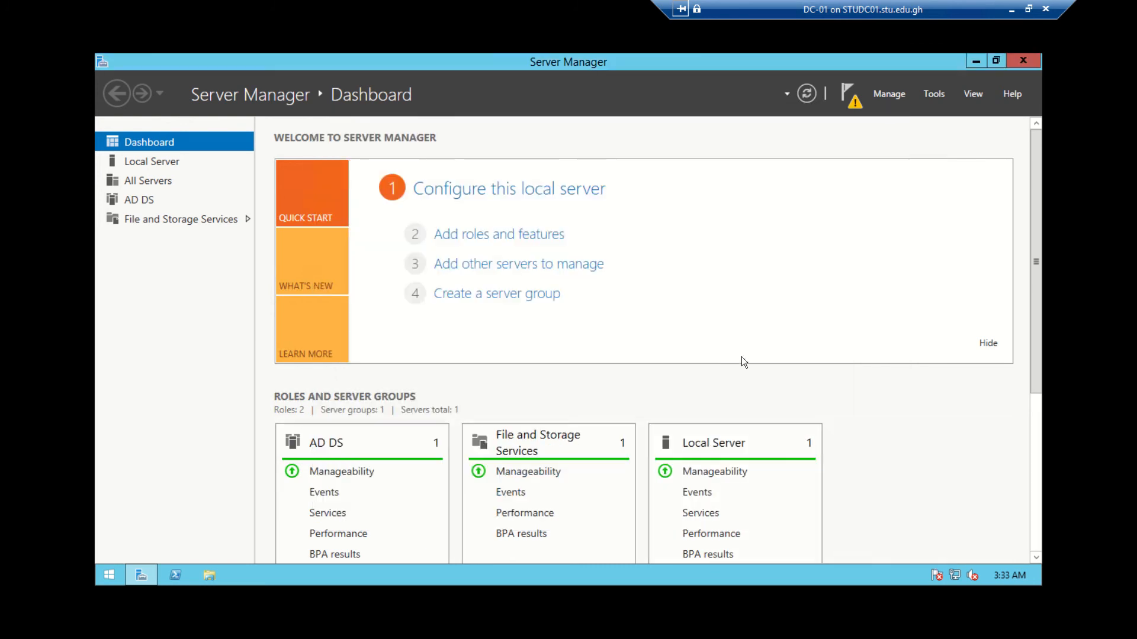
scroll(830, 391, "down", 3)
left_click(889, 94)
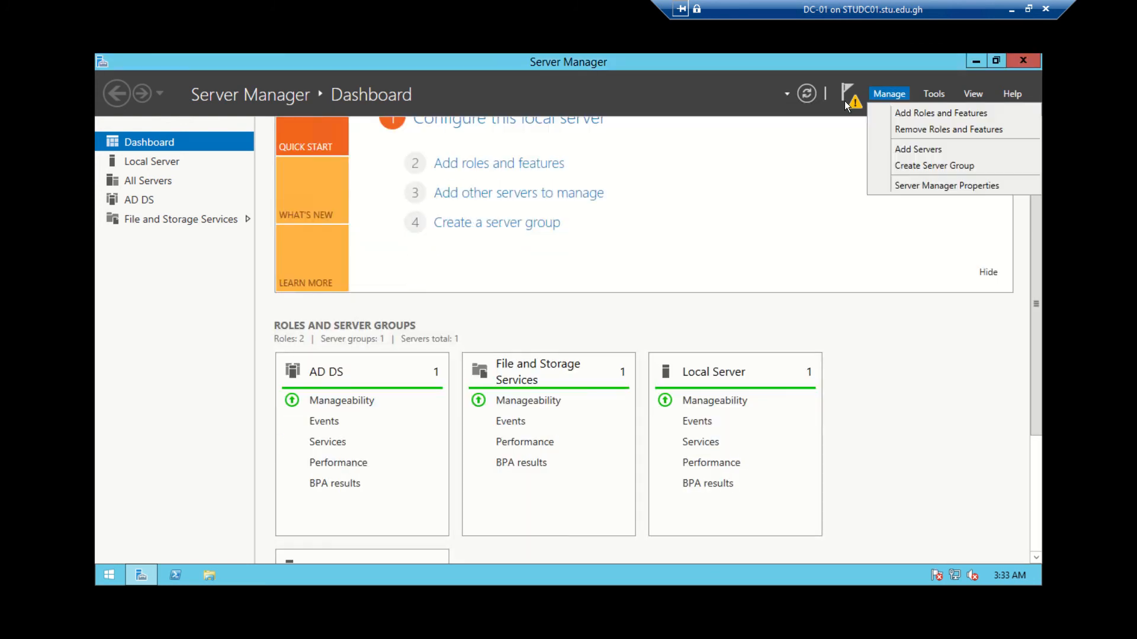
left_click(854, 107)
left_click(853, 112)
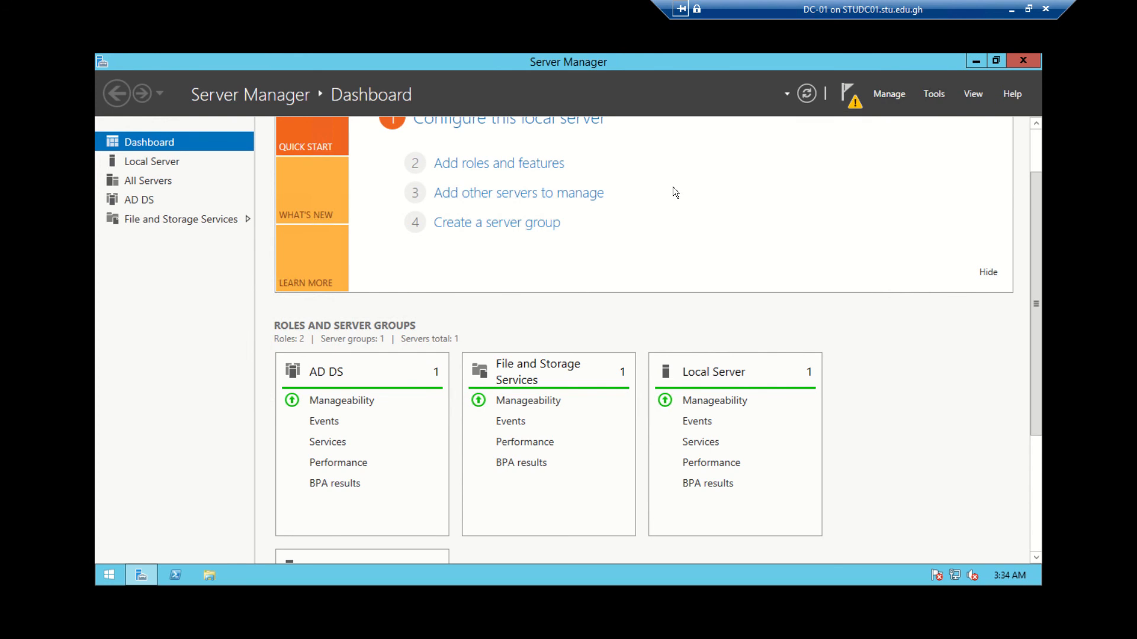
Enter dcpromo in the Run dialog, then cancel it and reposition the wizard
left_click_drag(447, 84, 674, 177)
key("super+r")
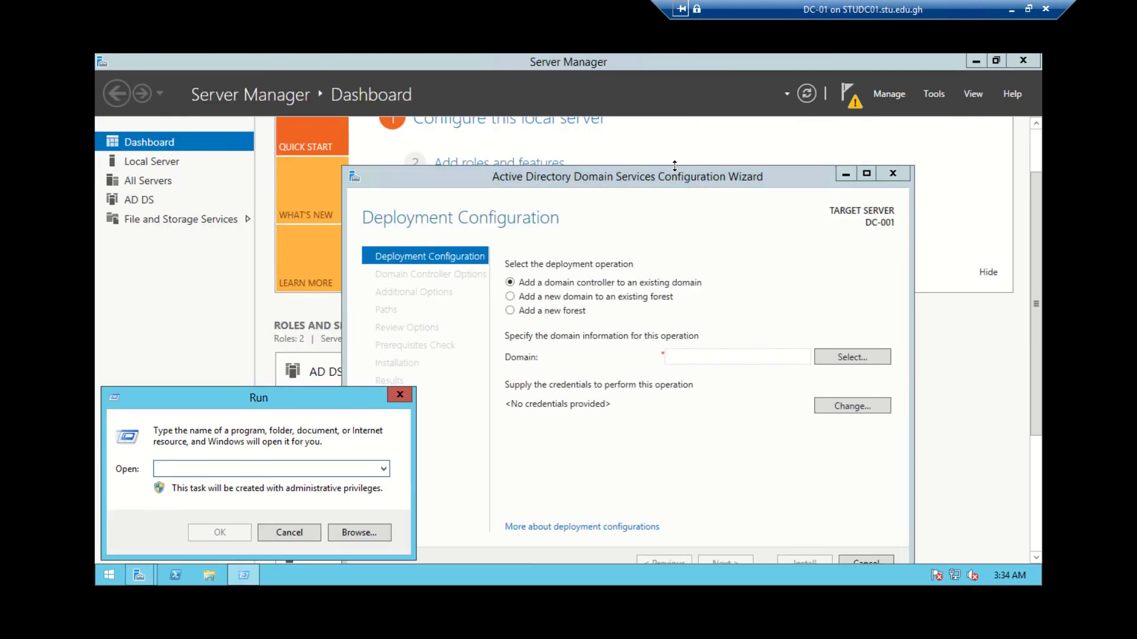
type("dcpromo")
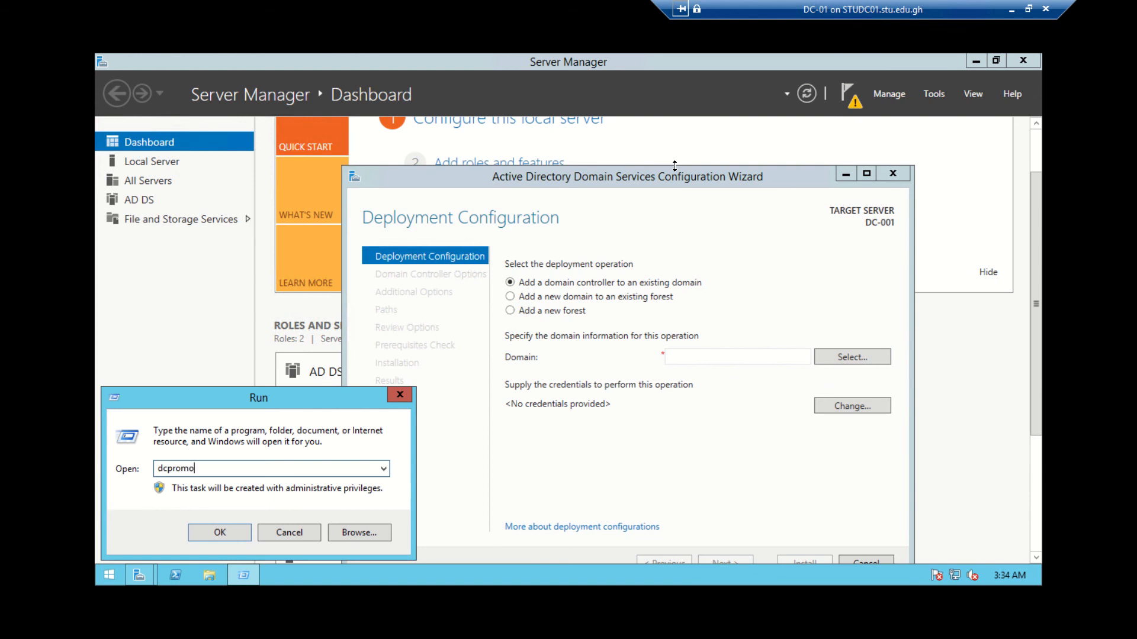
left_click(297, 534)
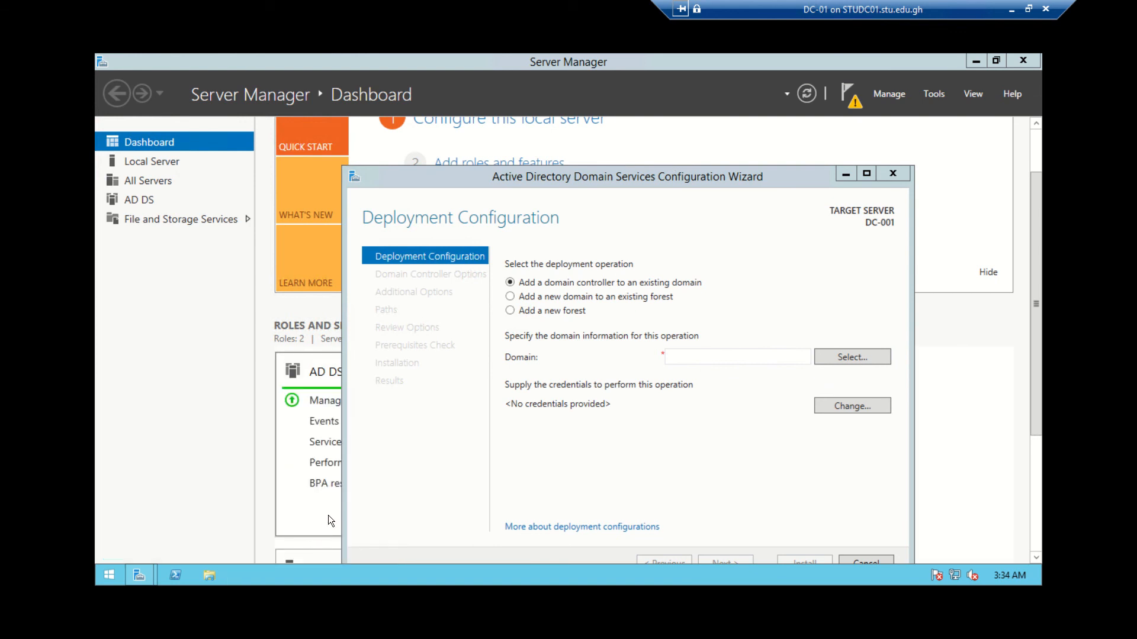
left_click_drag(599, 180, 535, 161)
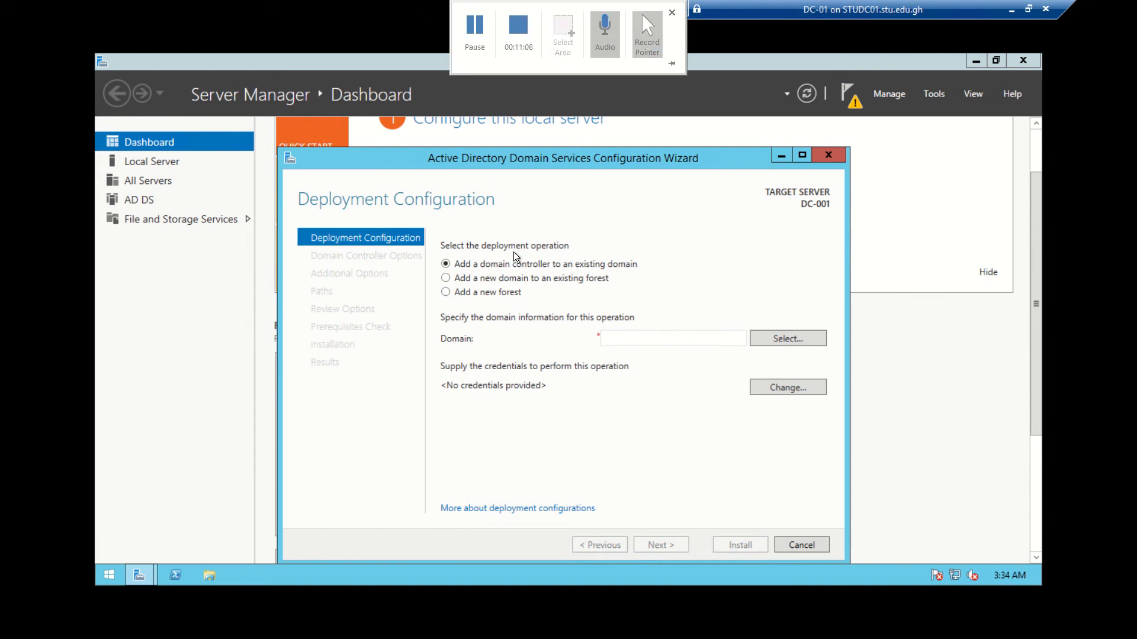
Choose 'Add a new forest' with root domain name dc-001.local and continue
left_click(475, 278)
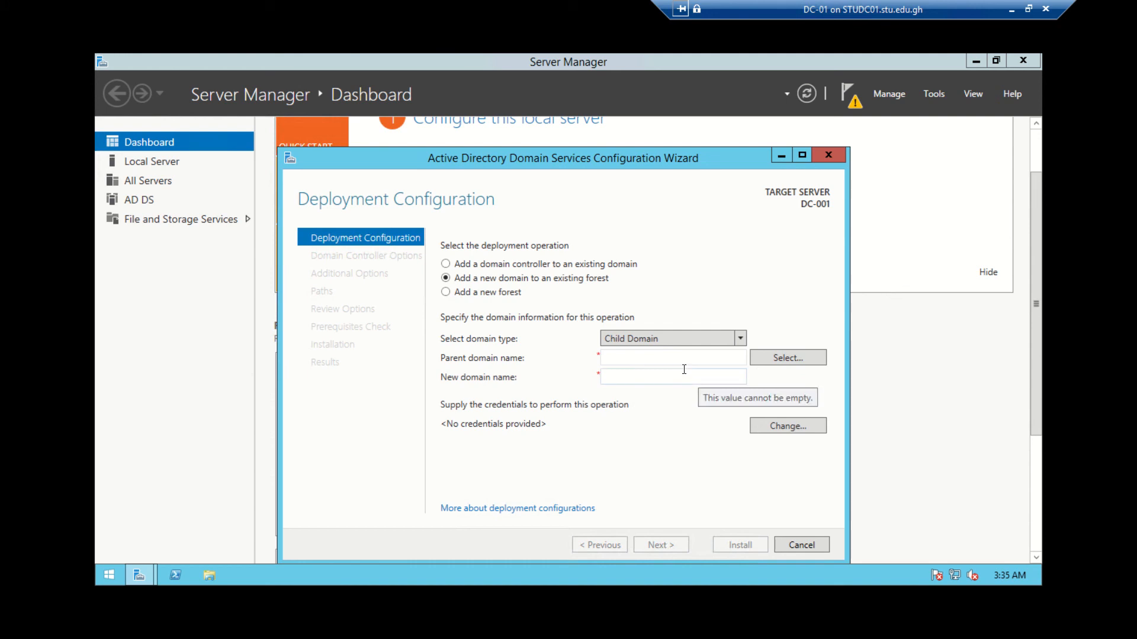
left_click(479, 293)
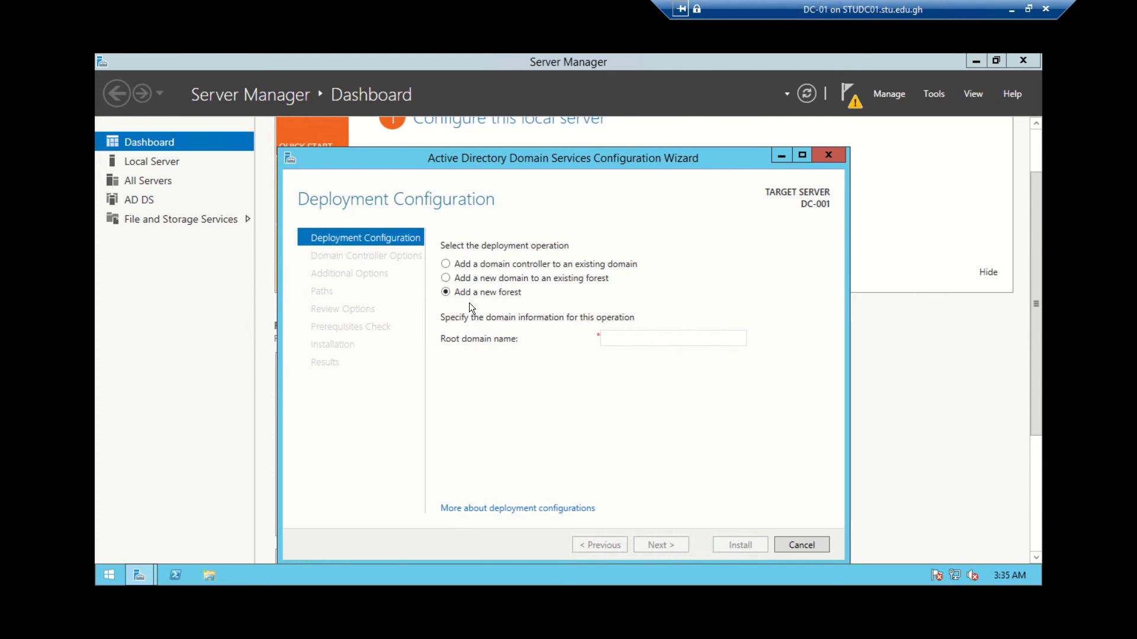
left_click(619, 337)
type("dc")
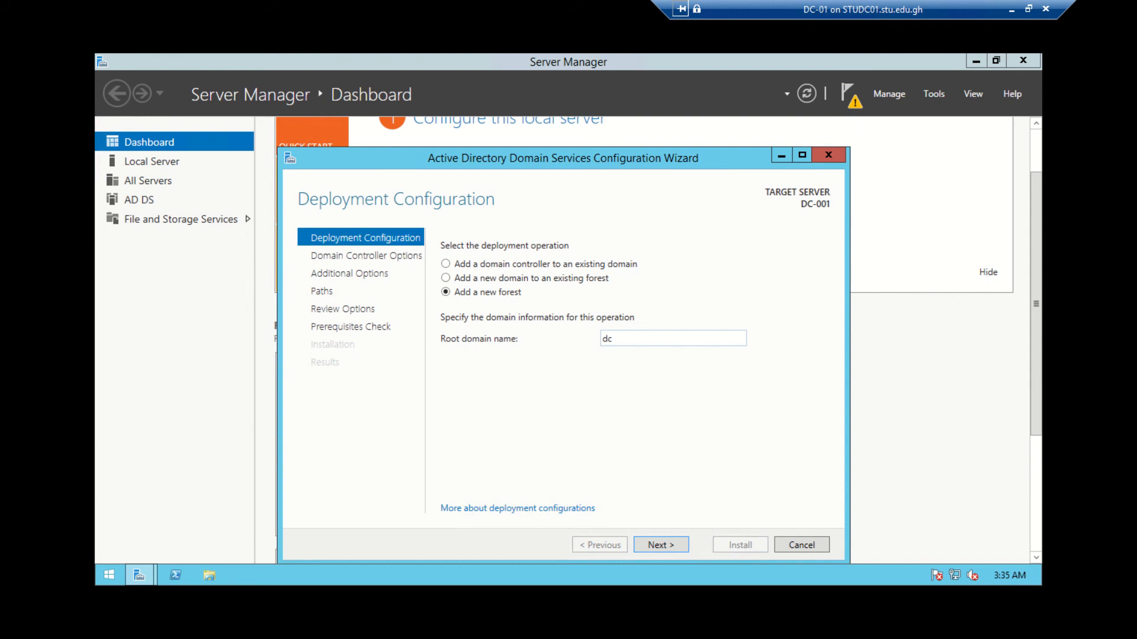
type("-001.local")
left_click_drag(678, 337, 542, 329)
left_click(657, 546)
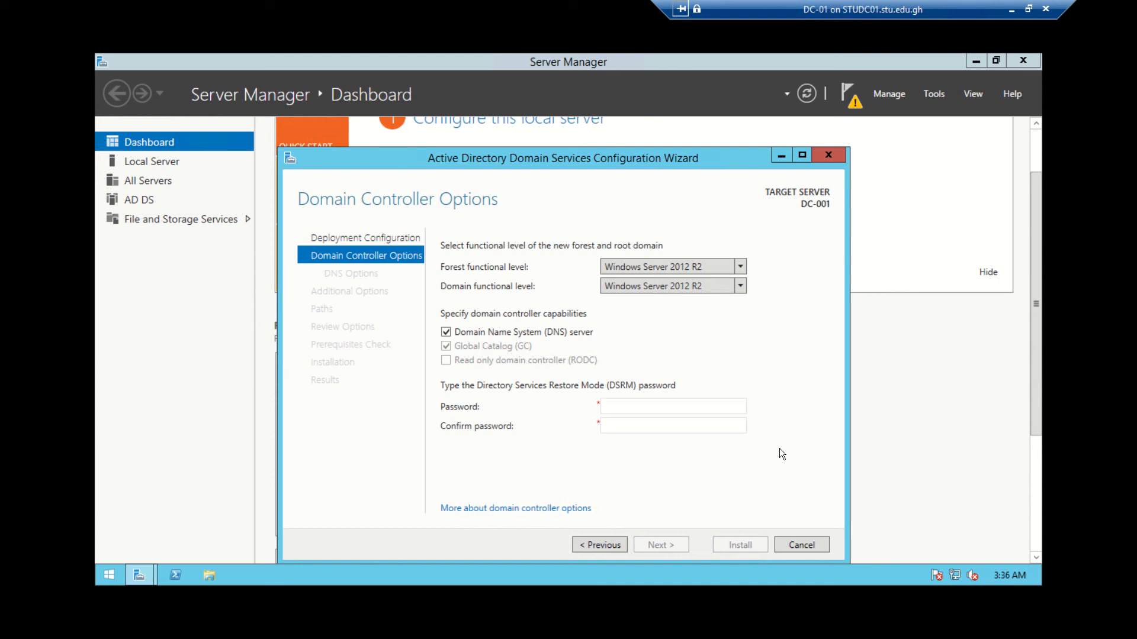
Keep Windows Server 2012 R2 forest level and enter and confirm the DSRM password
left_click(656, 406)
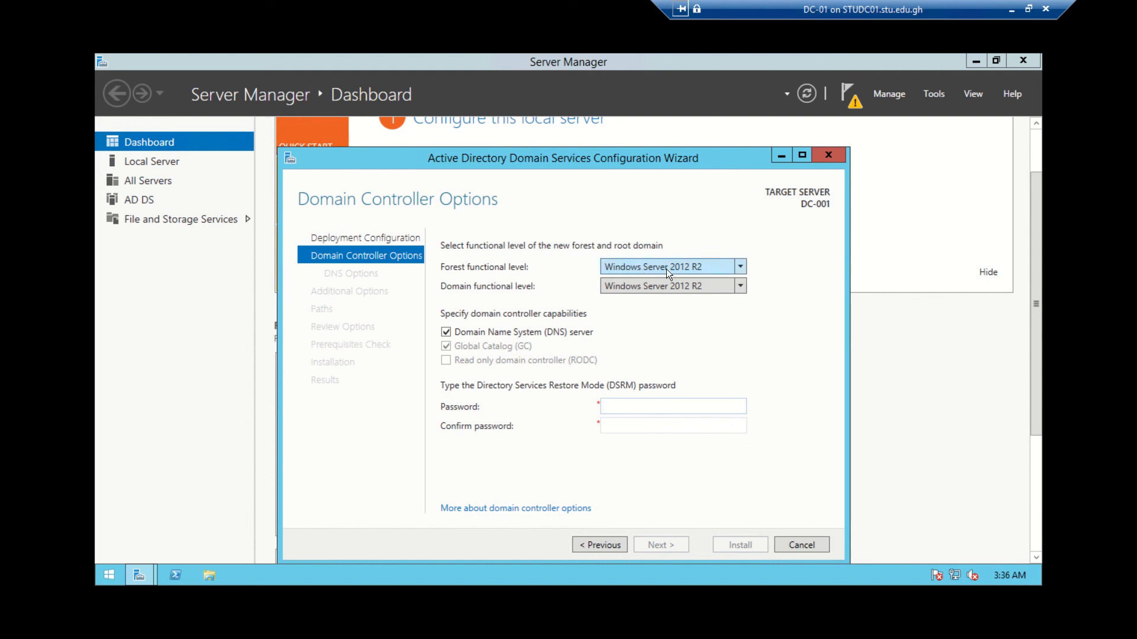
left_click(740, 270)
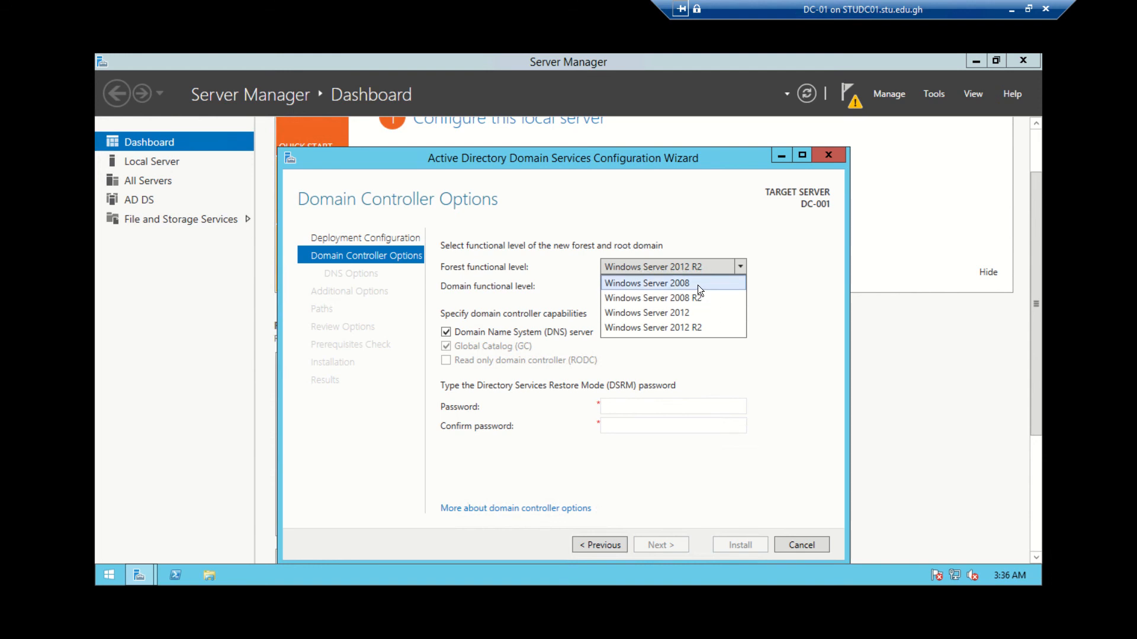
left_click(766, 364)
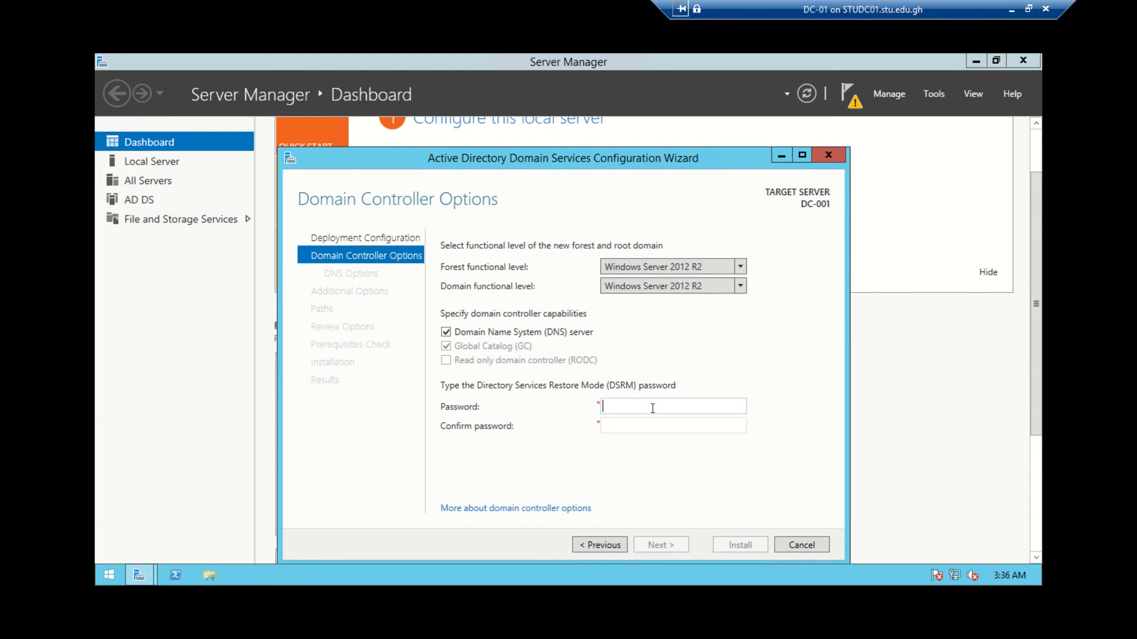
type("•••••••••")
key("Tab")
type("•••••••••")
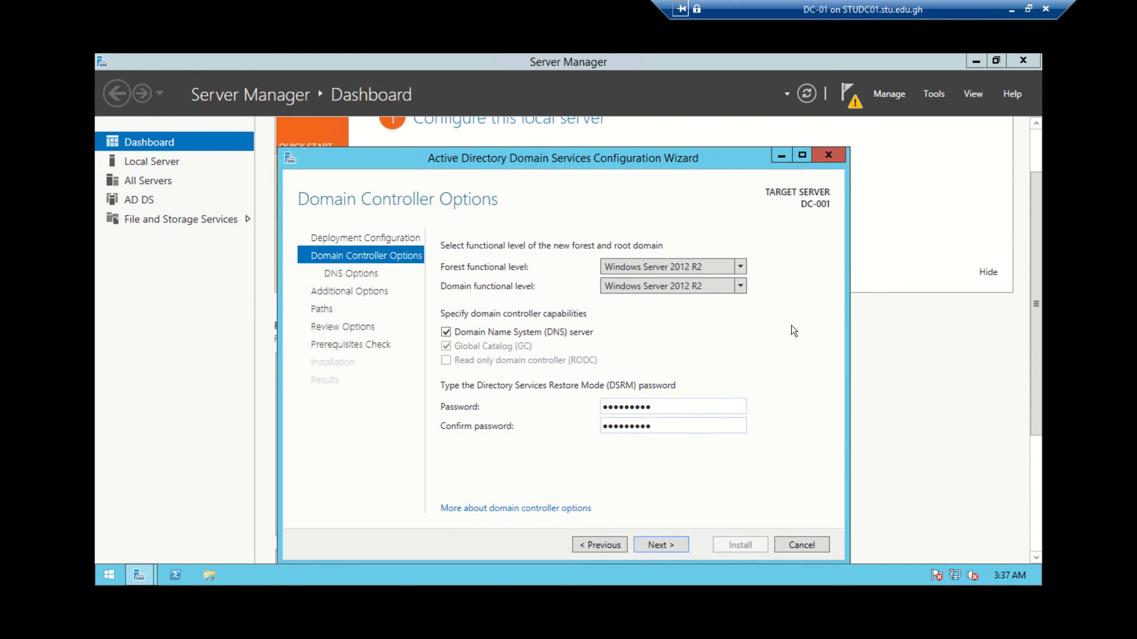
Accept the DNS options and NetBIOS name DC-0010, continuing to Paths
left_click(662, 544)
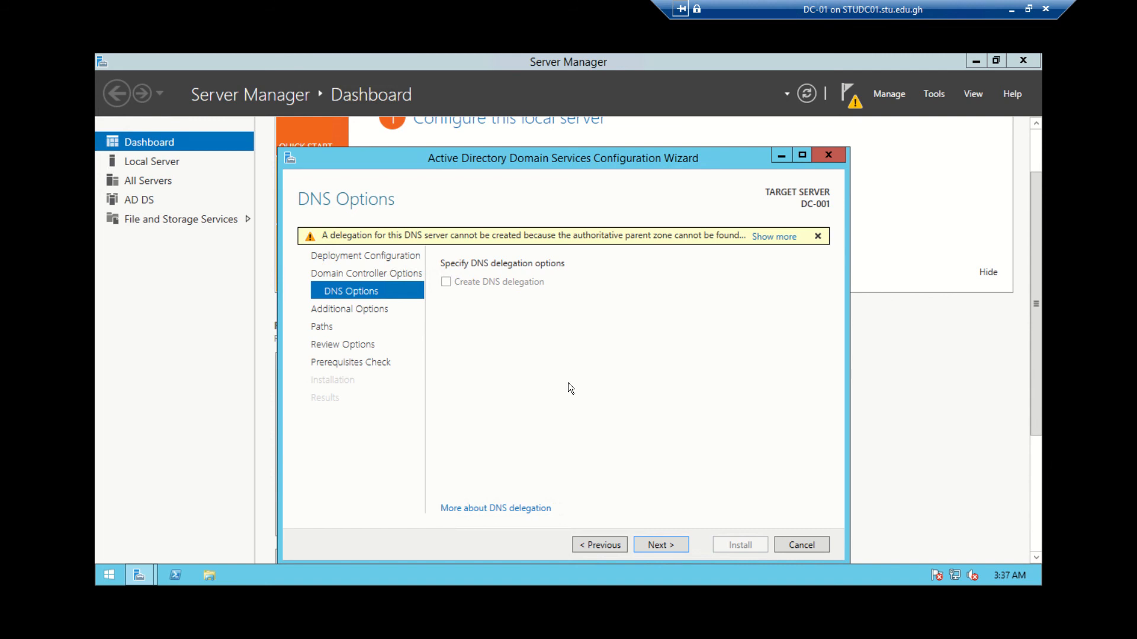
left_click(659, 545)
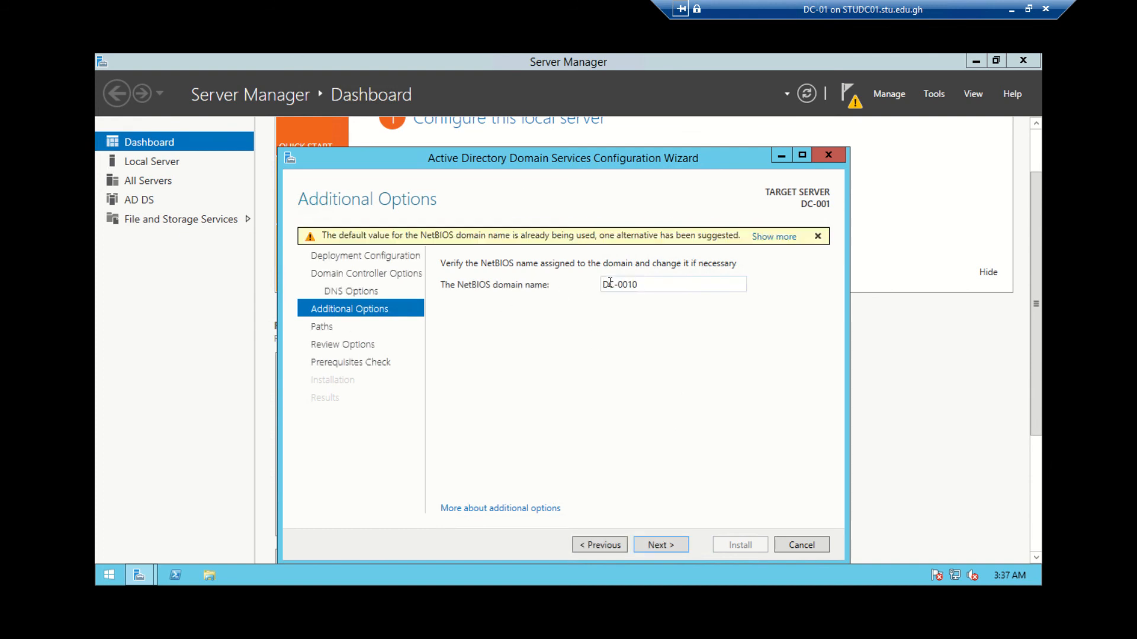
left_click_drag(653, 289, 578, 302)
left_click(665, 545)
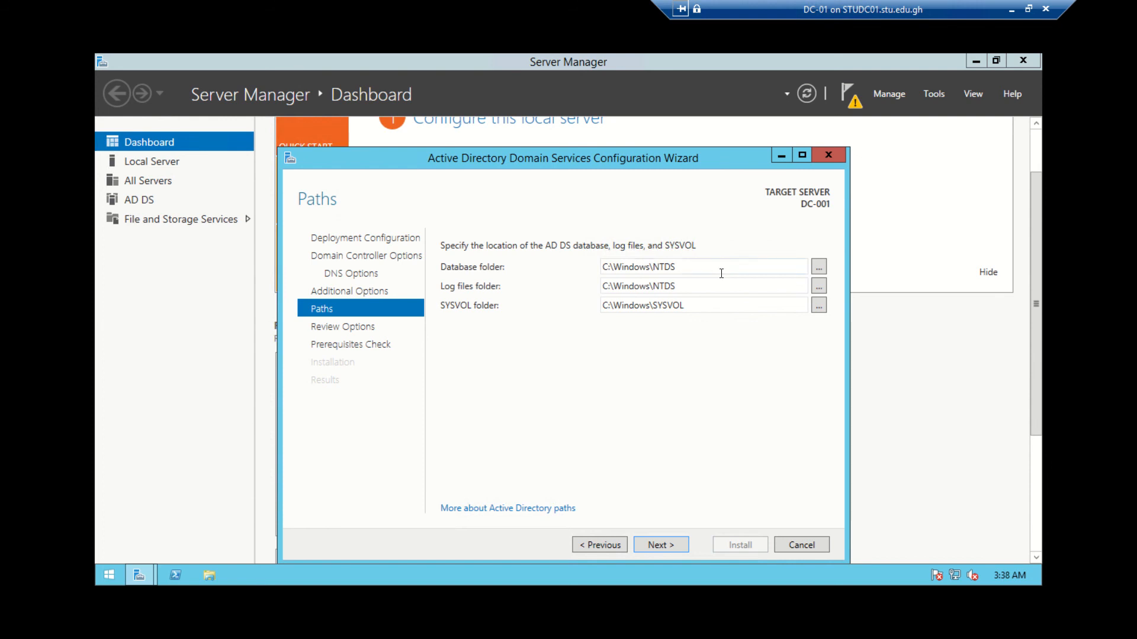
Keep the default database folder and continue to Review Options
left_click(816, 267)
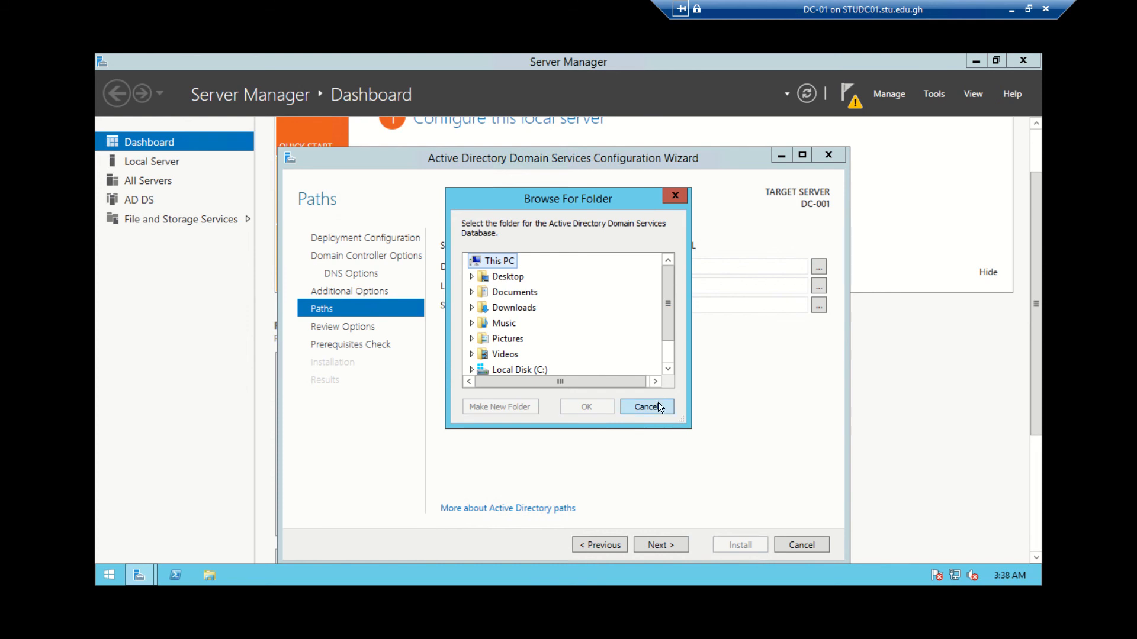
left_click(646, 407)
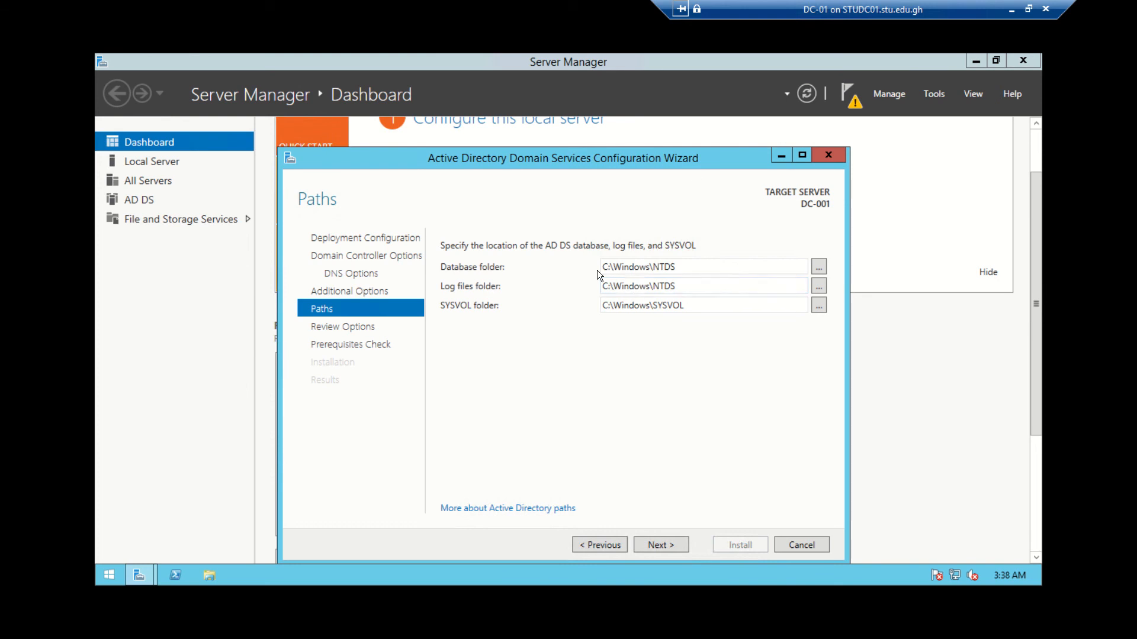
left_click(662, 545)
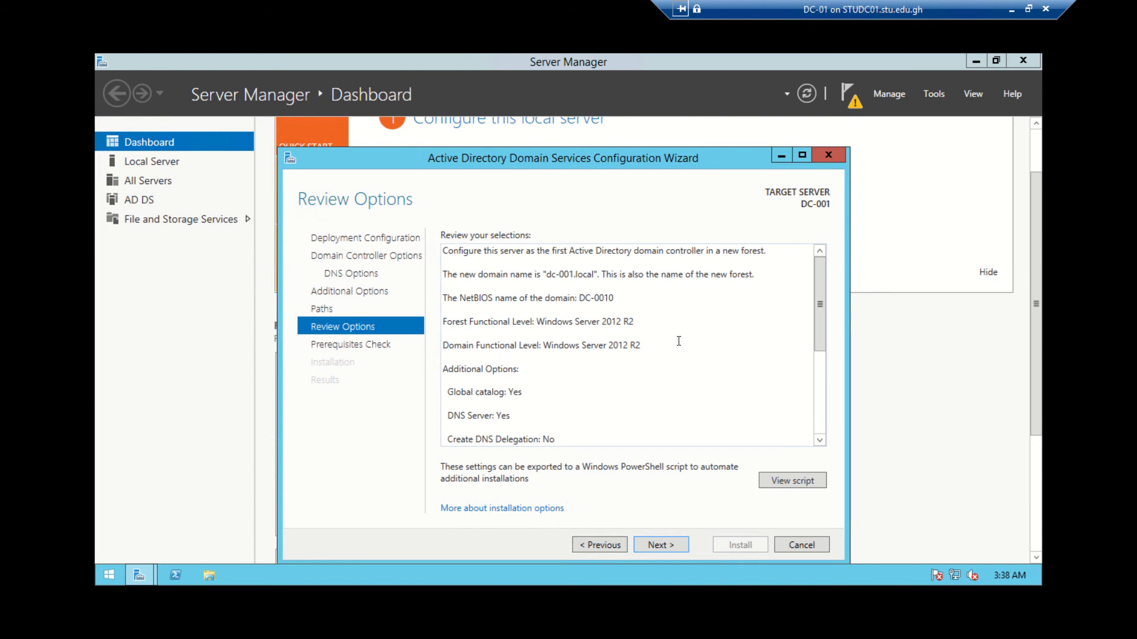
Review the chosen options and run the prerequisite checks until all pass
scroll(679, 341, "down", 3)
scroll(678, 344, "up", 2)
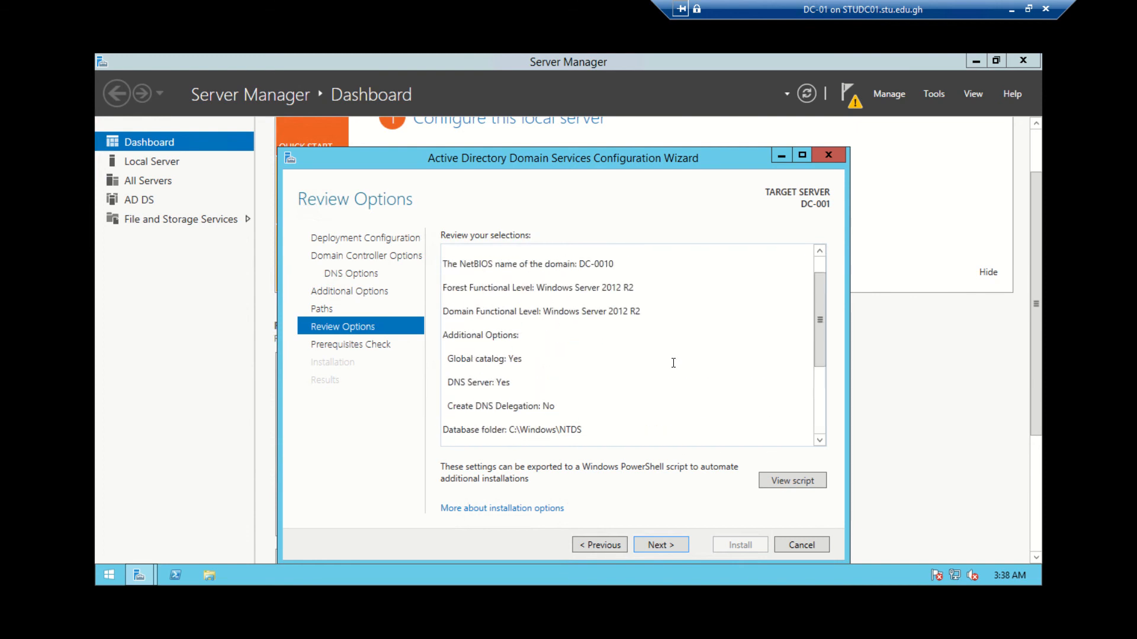
scroll(673, 363, "up", 1)
scroll(673, 362, "down", 2)
scroll(674, 363, "up", 2)
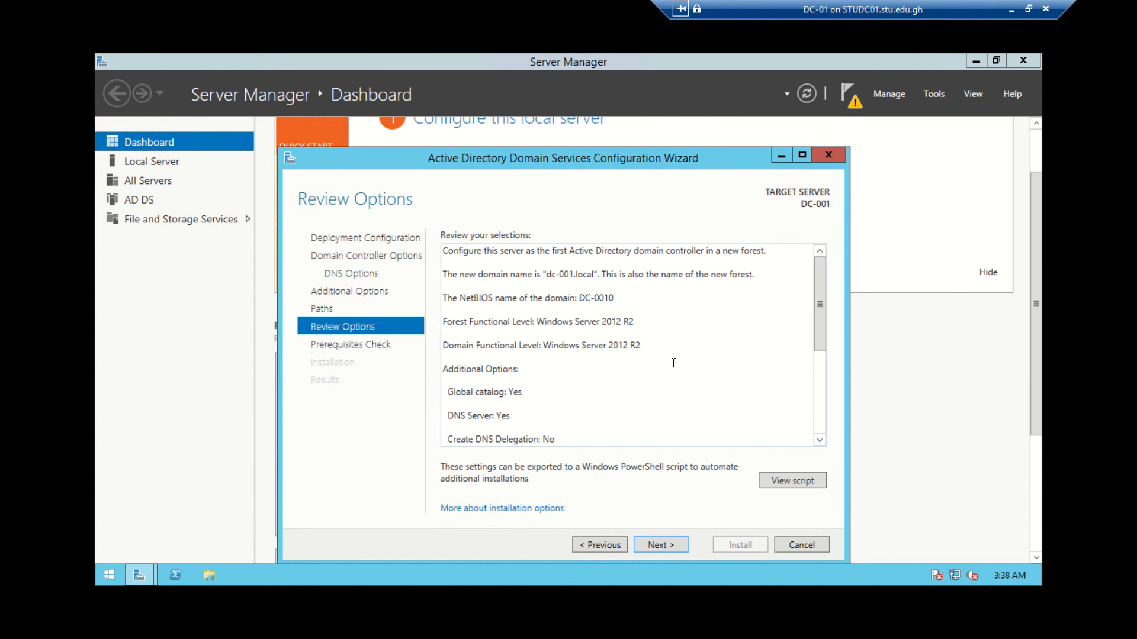
scroll(702, 352, "down", 2)
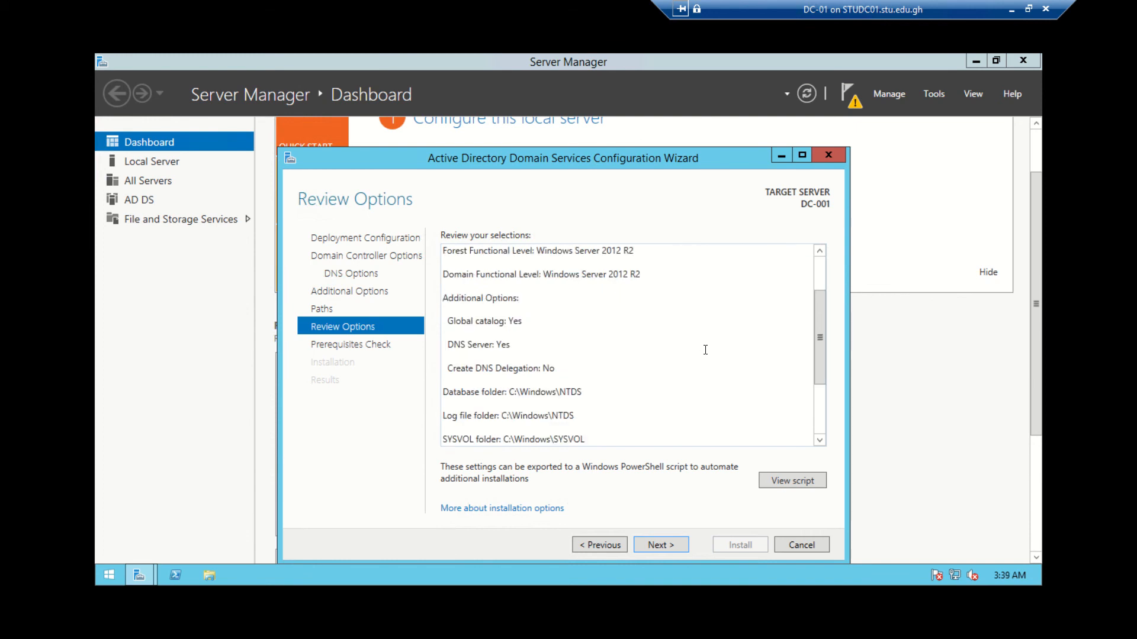
scroll(705, 349, "down", 3)
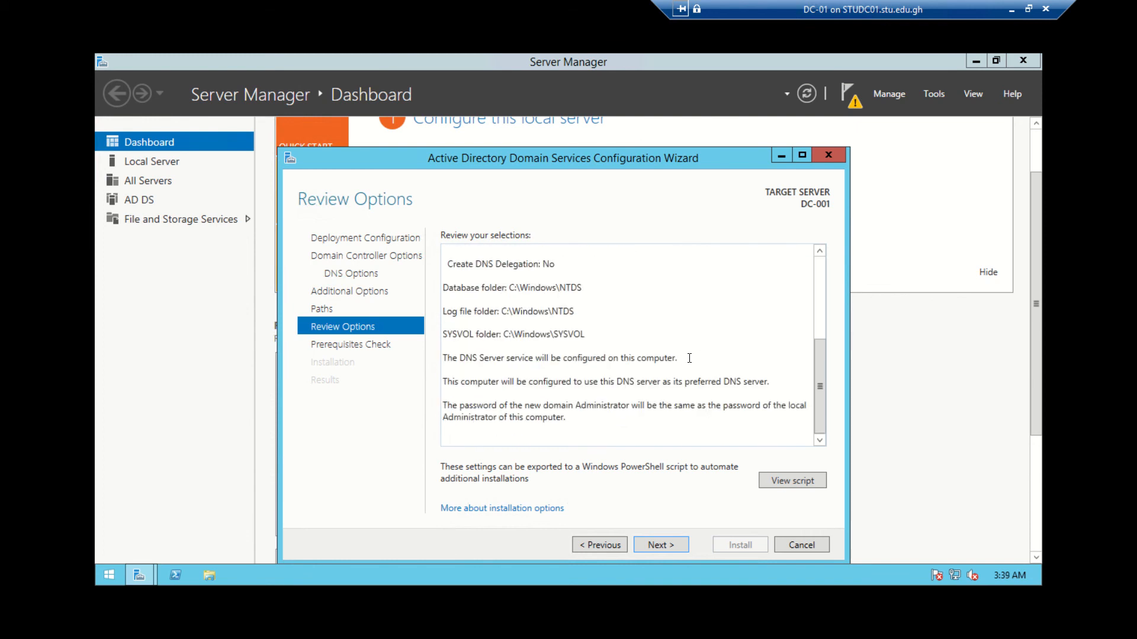
left_click(667, 545)
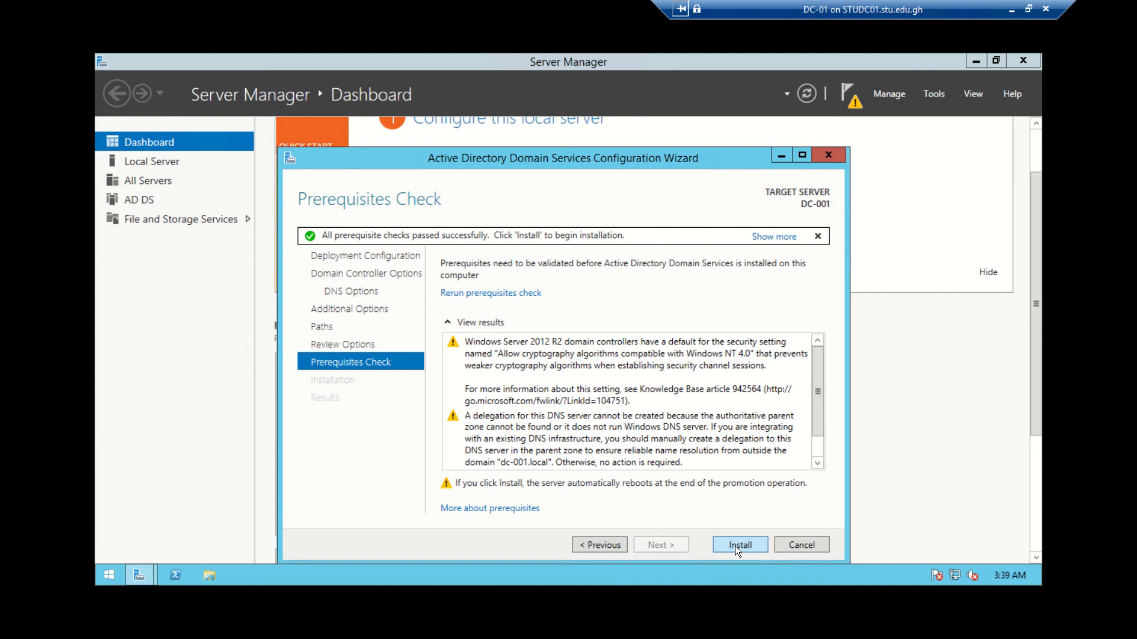
Install the AD DS domain controller configuration on DC-001 and accept the sign-out notice so it restarts
scroll(819, 407, "down", 1)
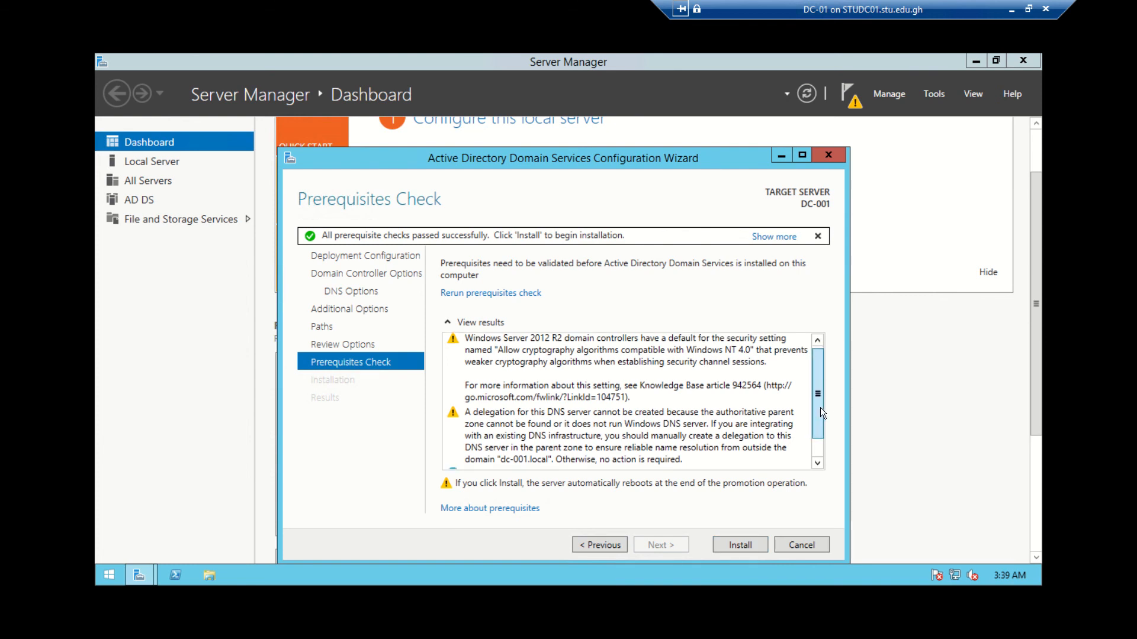
scroll(820, 408, "down", 1)
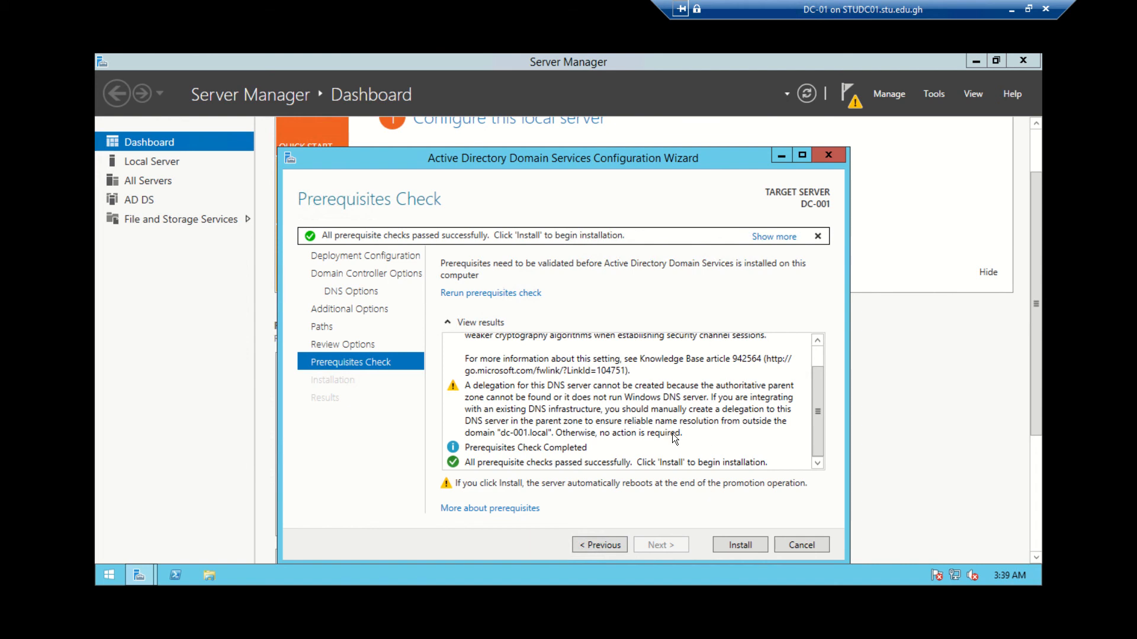
left_click(748, 545)
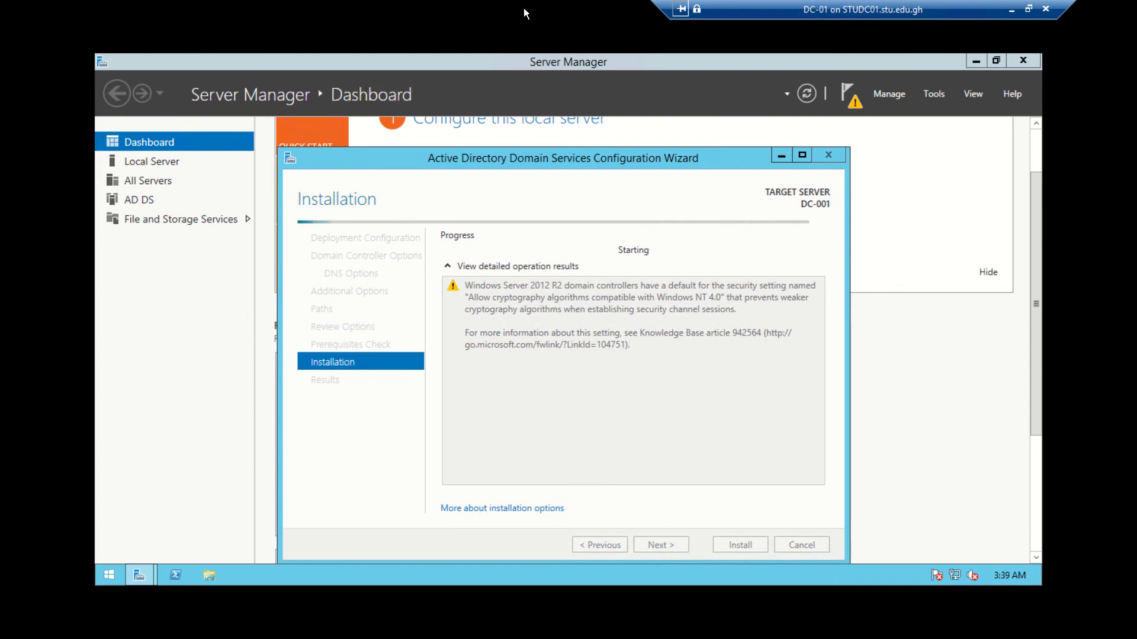
mouse_move(523, 8)
left_click(477, 38)
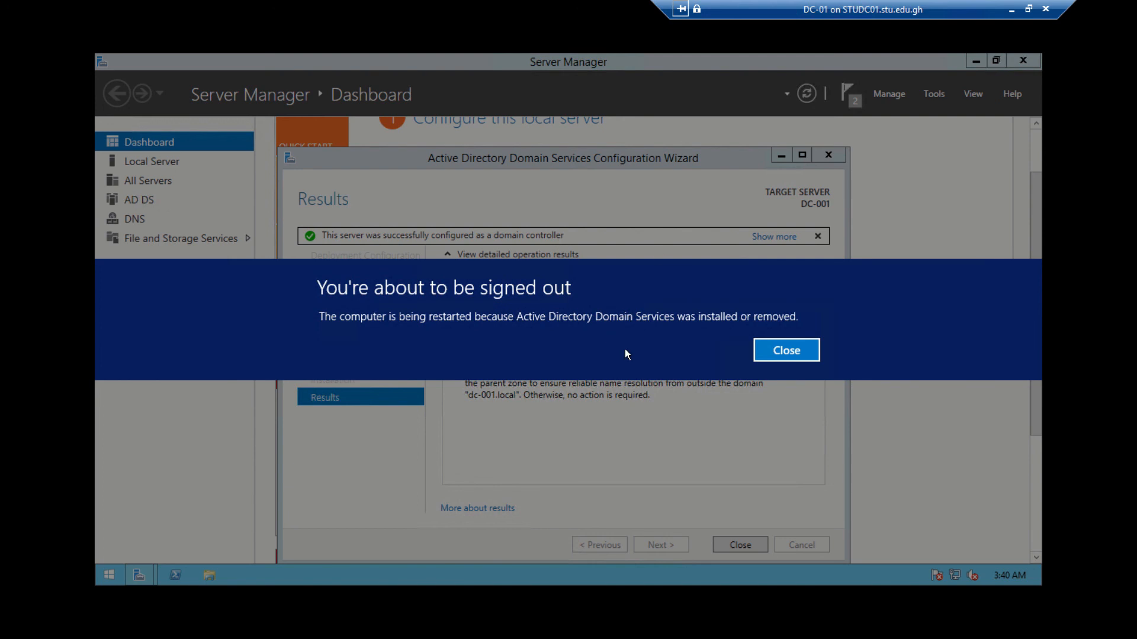
left_click(785, 350)
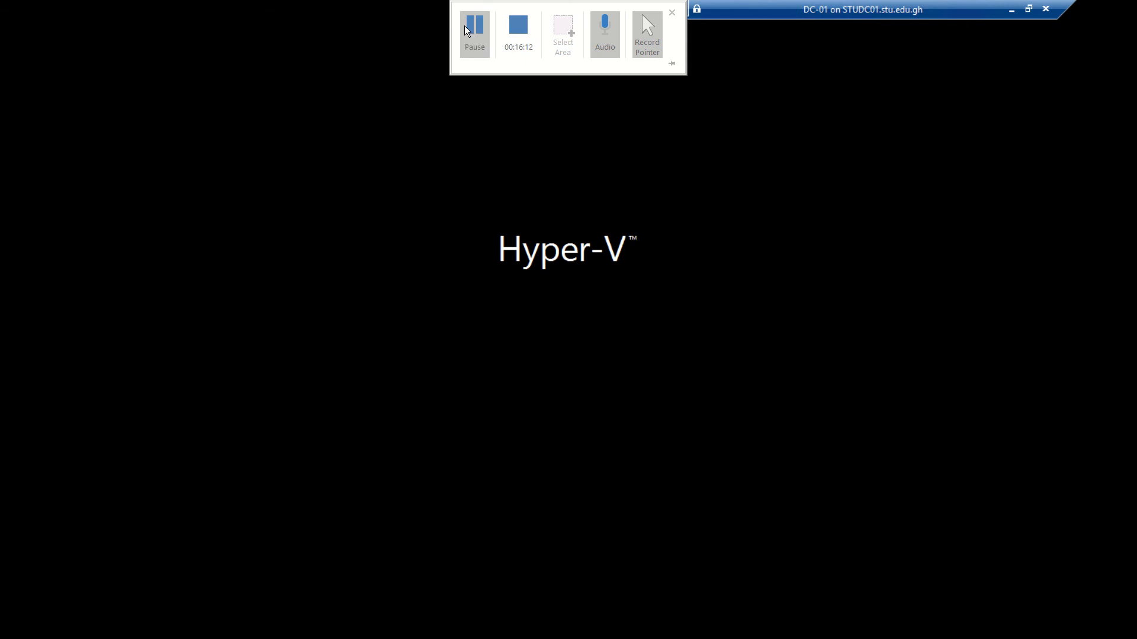
Sign back in to DC-001 as Administrator with the account password and let Server Manager load
left_click(466, 31)
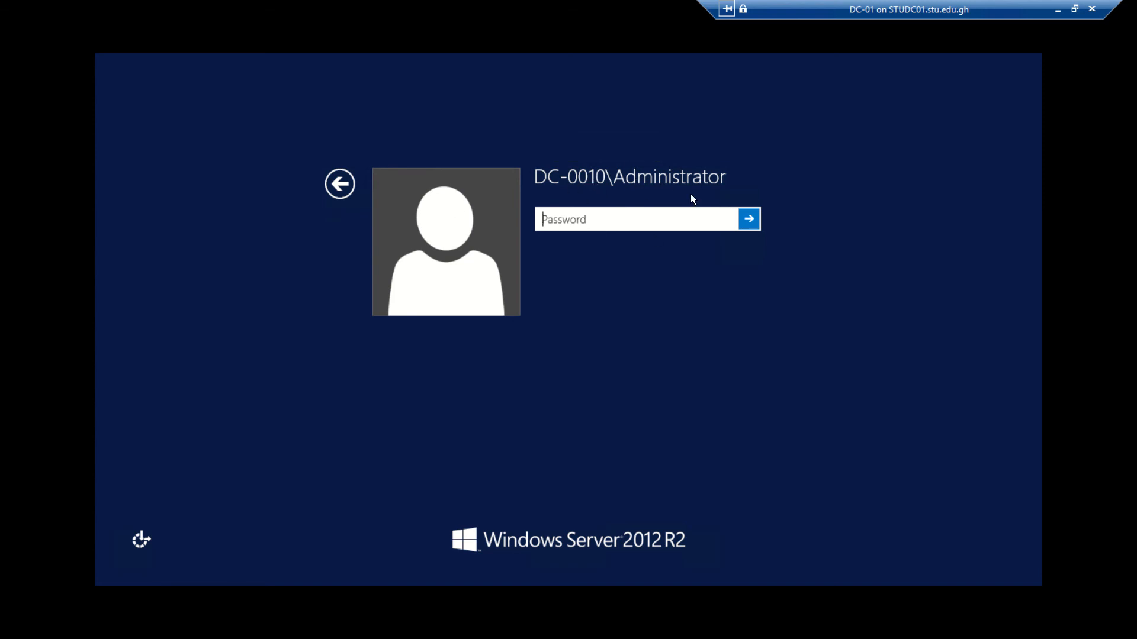
left_click(538, 189)
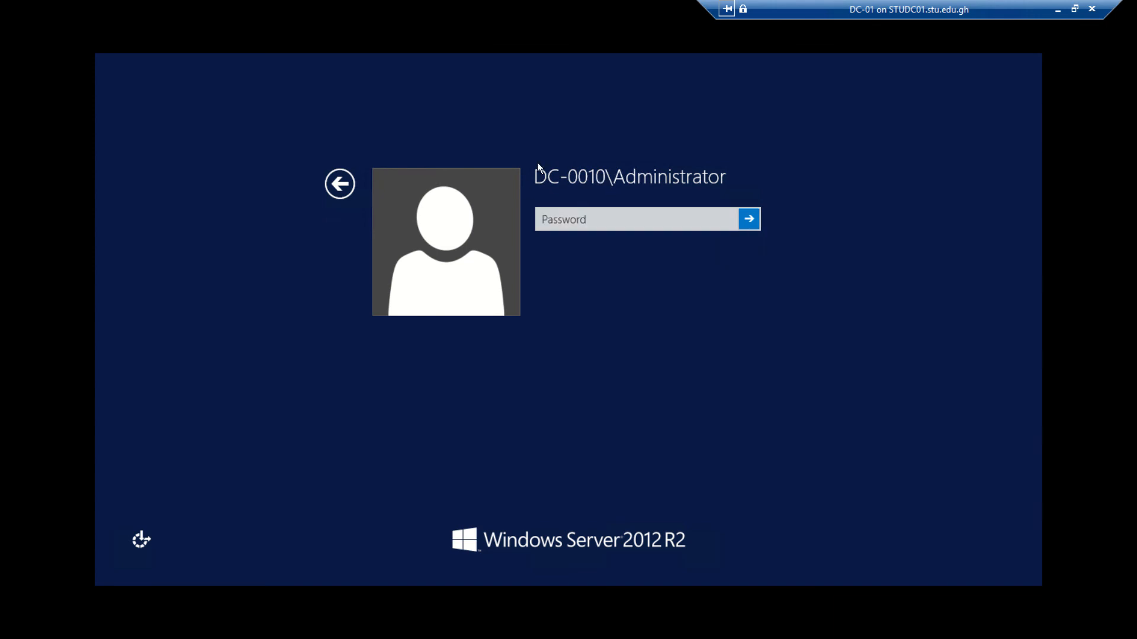
left_click(611, 220)
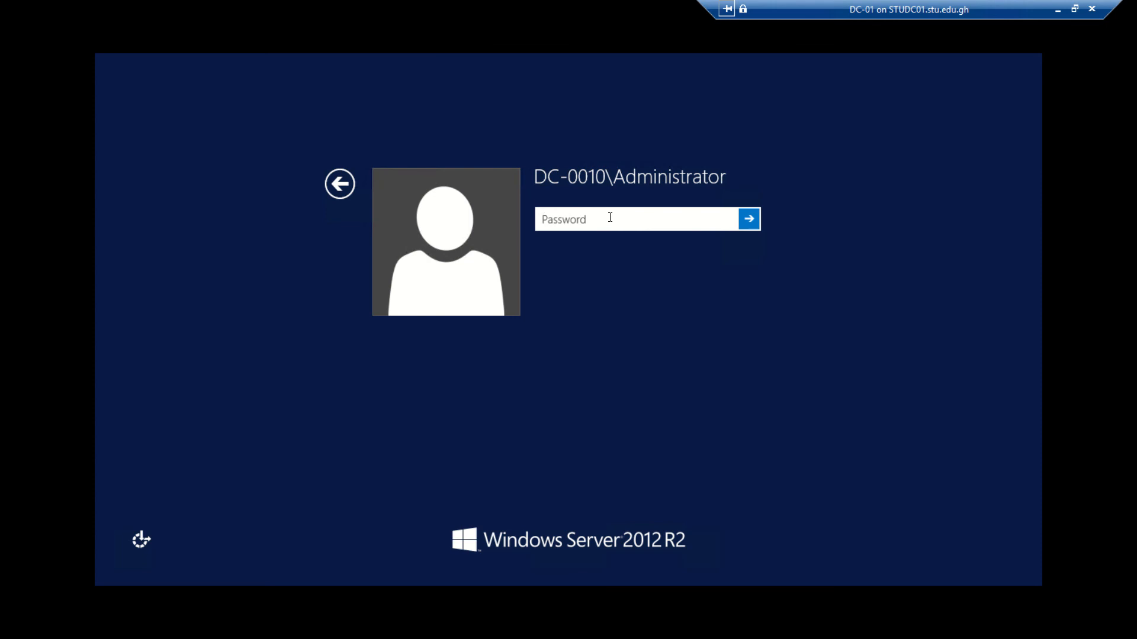
type("•••••••••")
key("Return")
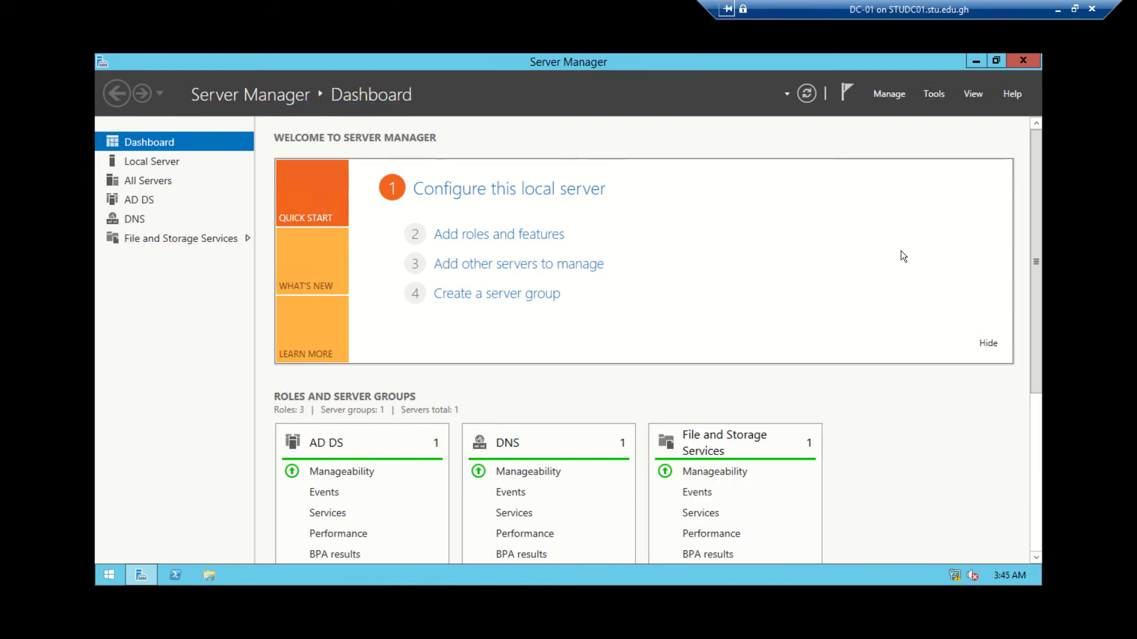
Launch Active Directory Administrative Center from Server Manager Tools and maximize it on the dc-001 (local) Overview
left_click(939, 96)
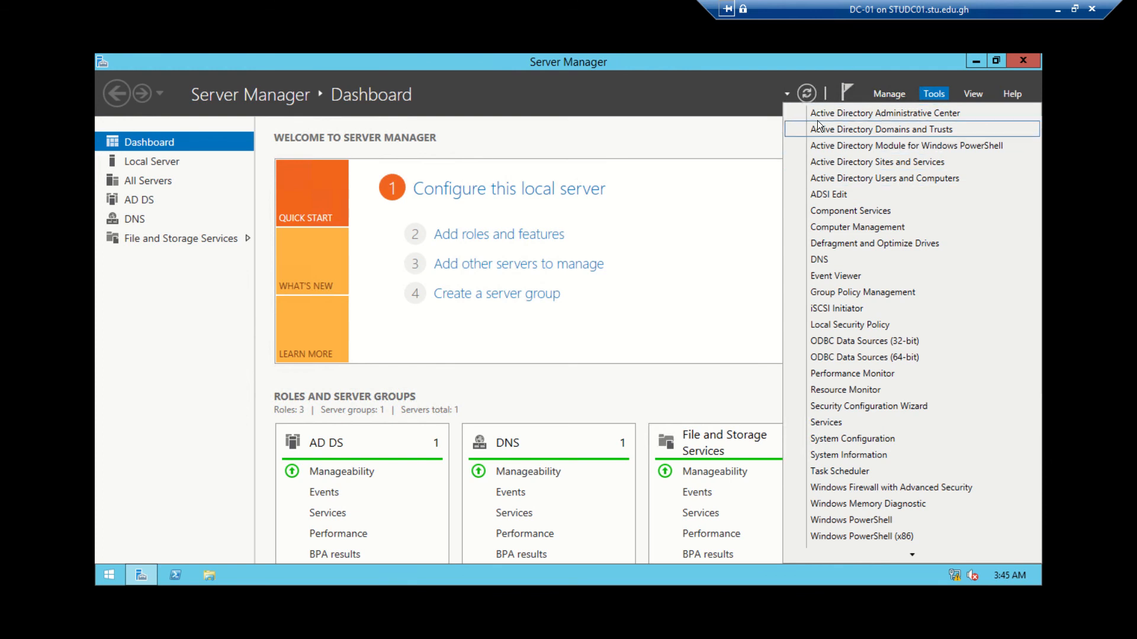
left_click(888, 113)
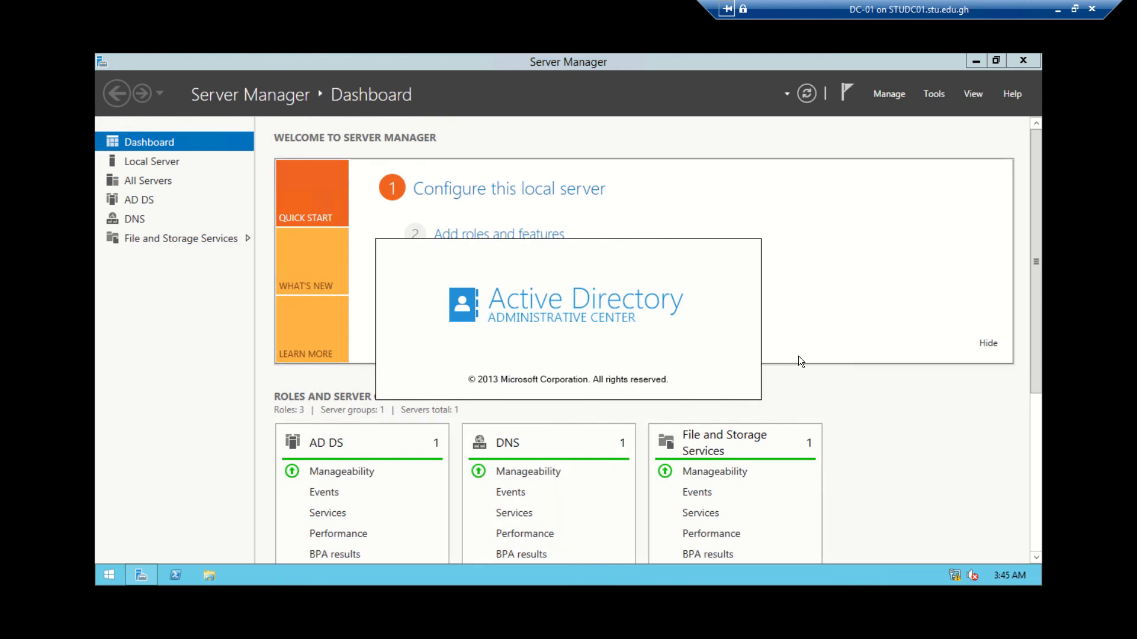
left_click_drag(1039, 272, 1035, 415)
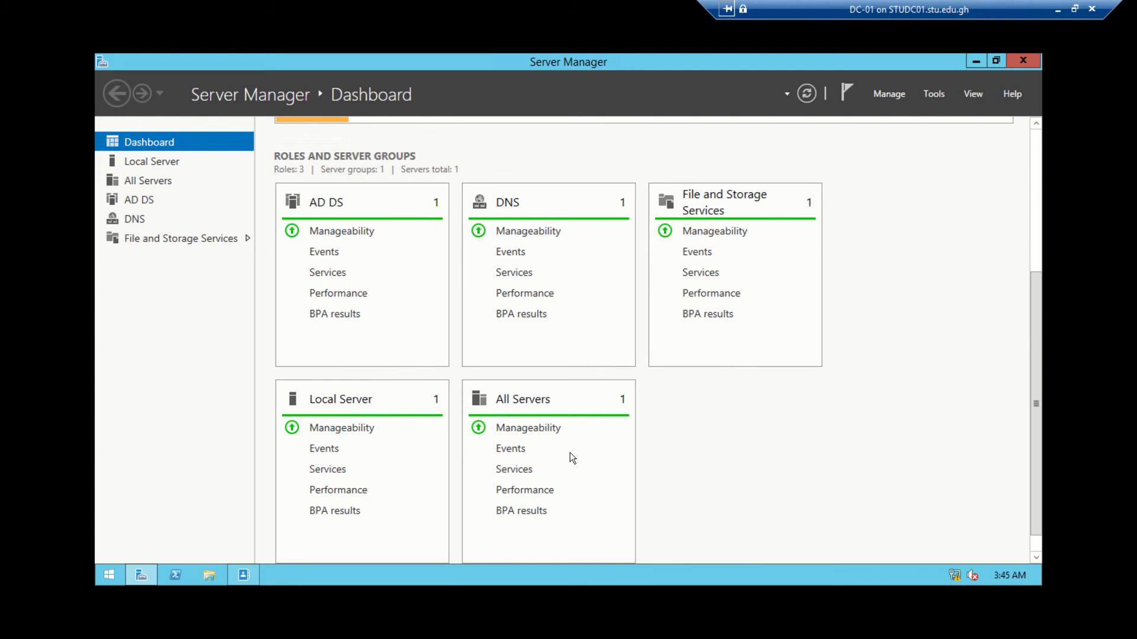
left_click(244, 577)
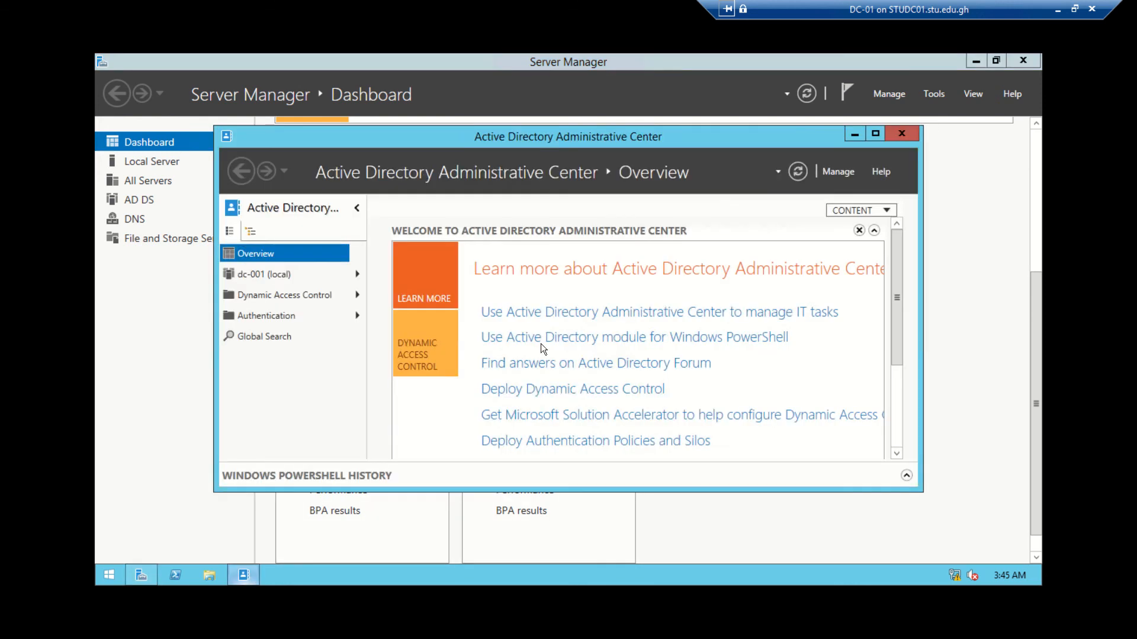
left_click(875, 134)
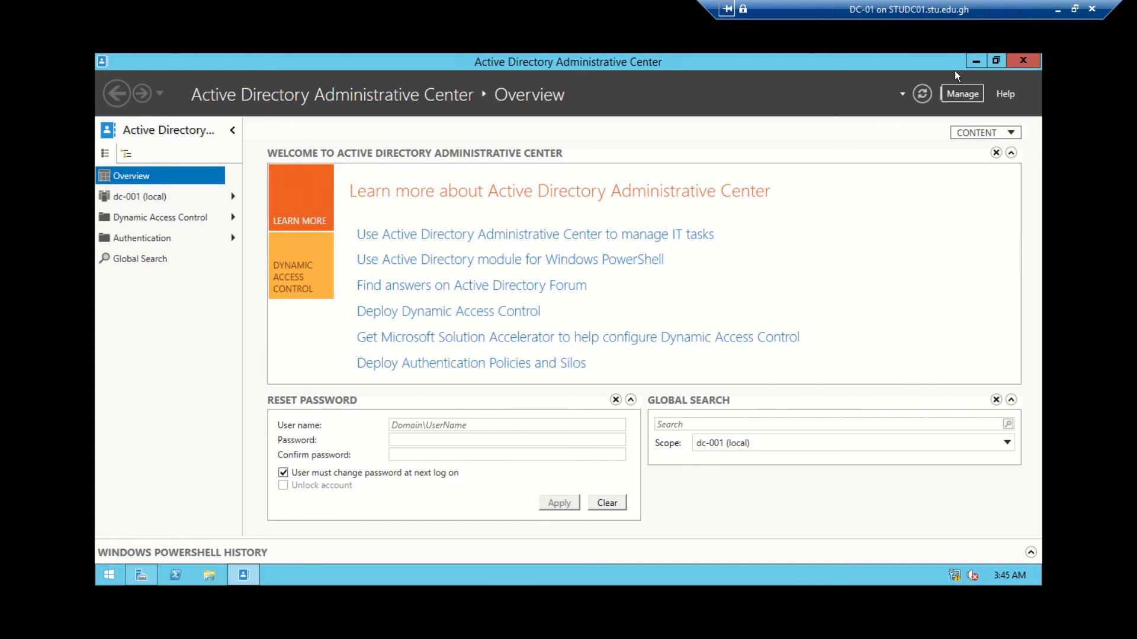
Minimize Active Directory Administrative Center to bring the Server Manager Dashboard back to the front
left_click(976, 61)
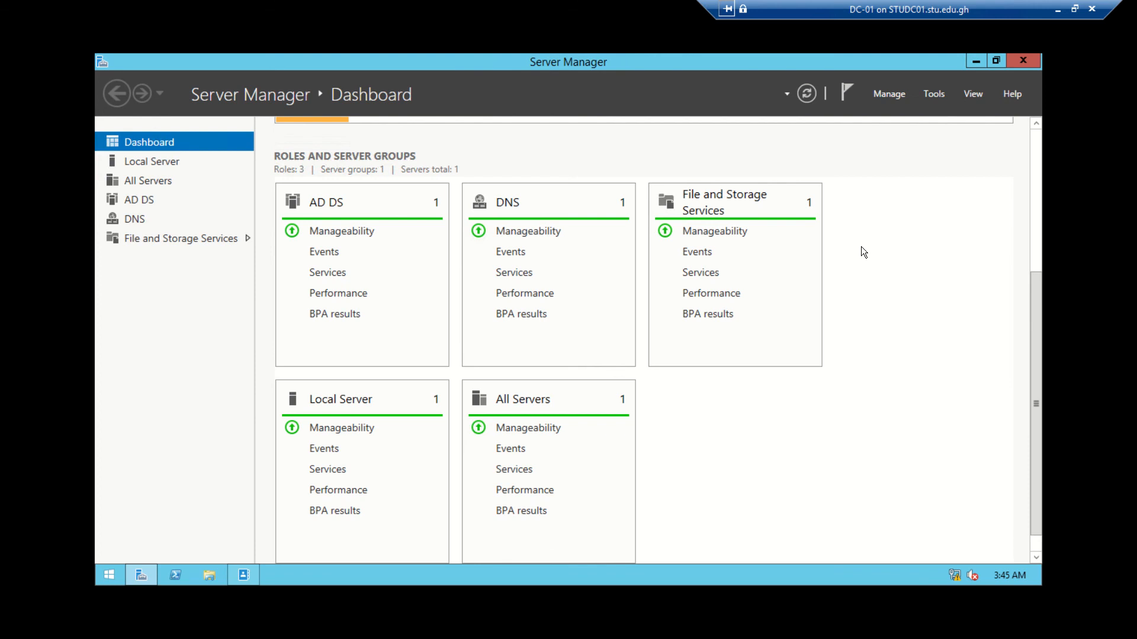
left_click(934, 94)
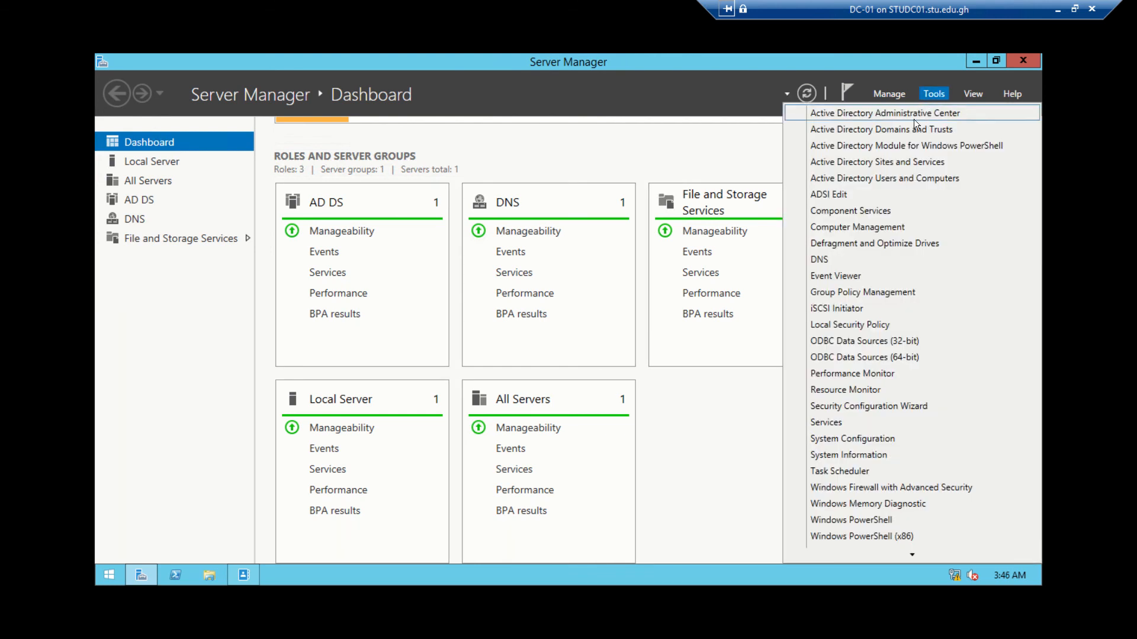
left_click(916, 129)
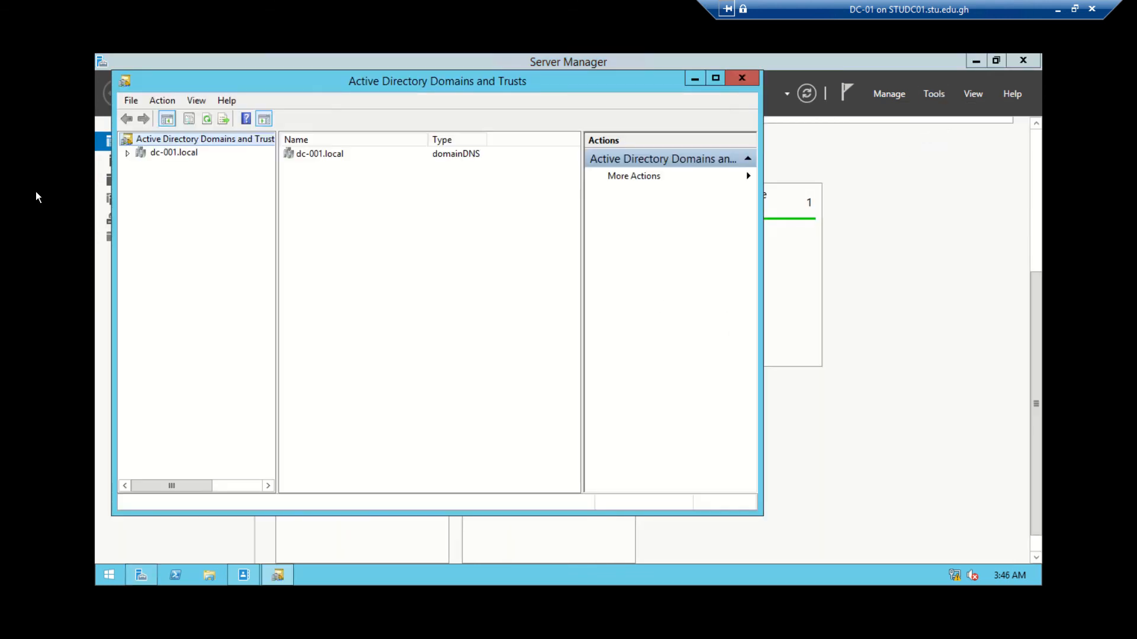
left_click(163, 154)
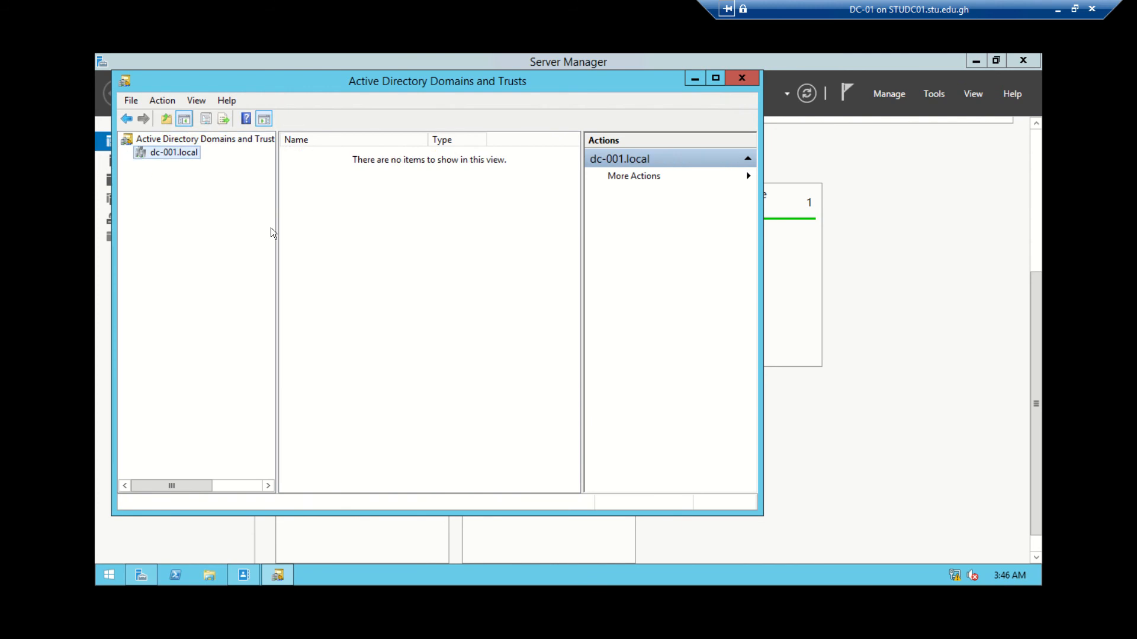
left_click(738, 81)
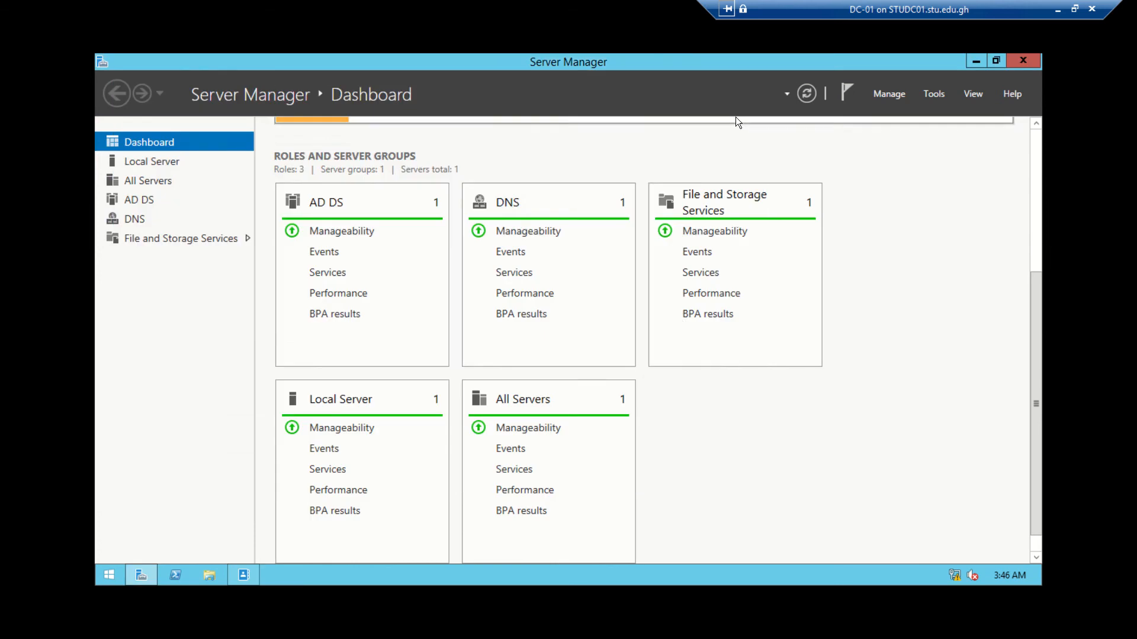